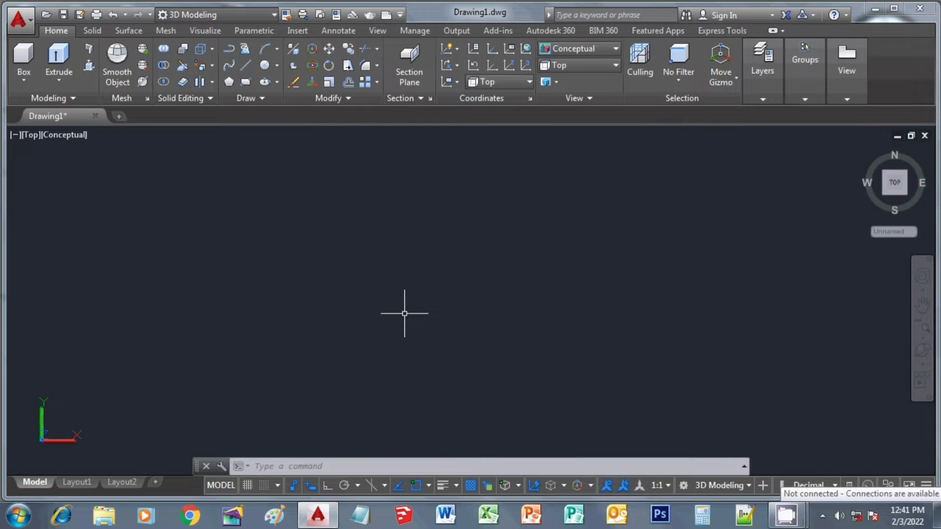
- Create a solid sphere of radius 3 in the drawing area
{"action": "left_click", "coordinate": [20, 77]}
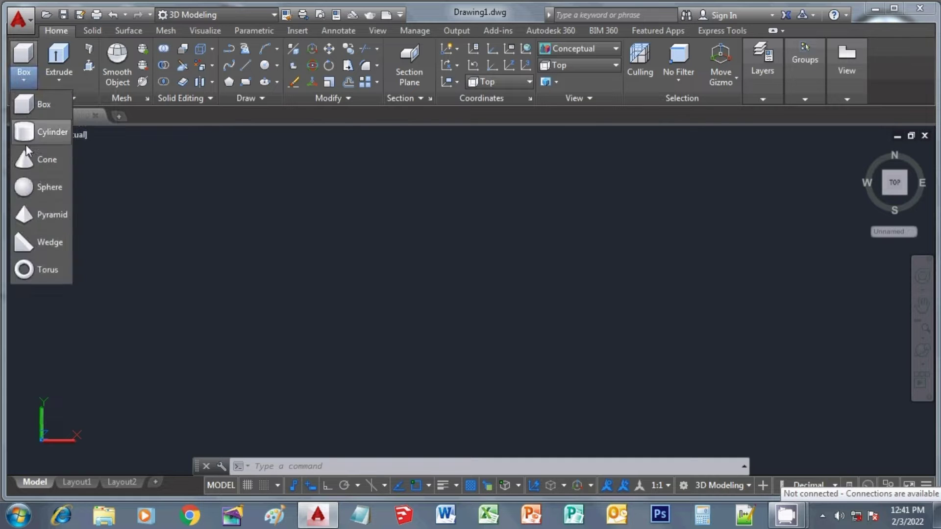
{"action": "left_click", "coordinate": [43, 189]}
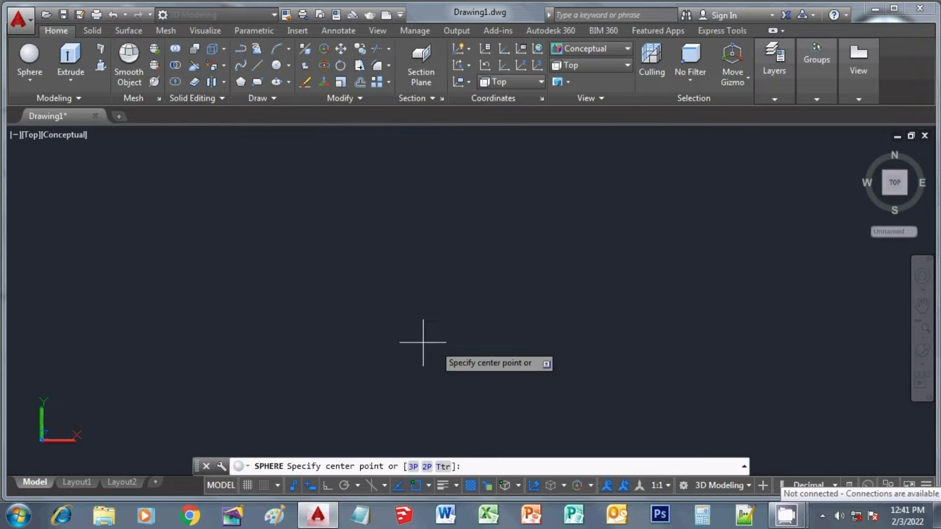
{"action": "left_click", "coordinate": [367, 337]}
{"action": "type", "text": "3"}
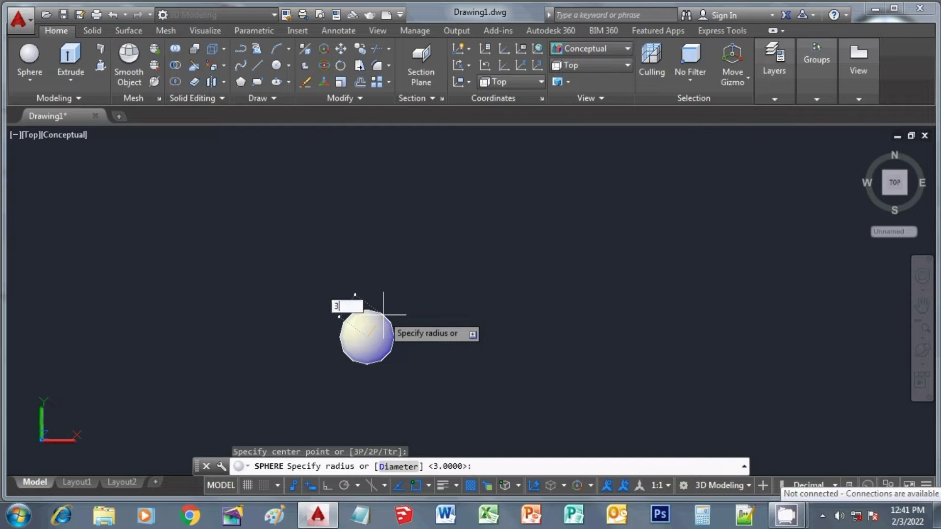
{"action": "key", "text": "Return"}
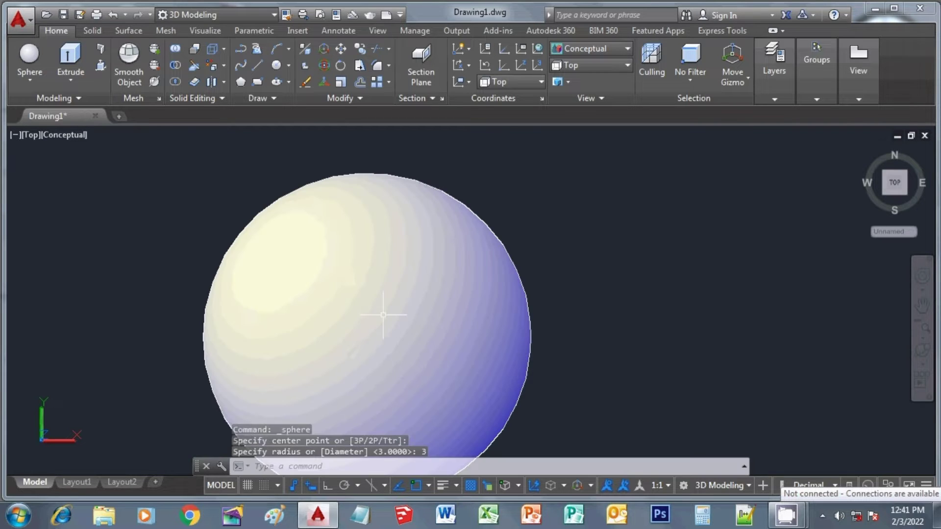
{"action": "scroll", "coordinate": [488, 284], "scroll_direction": "down", "scroll_amount": 2}
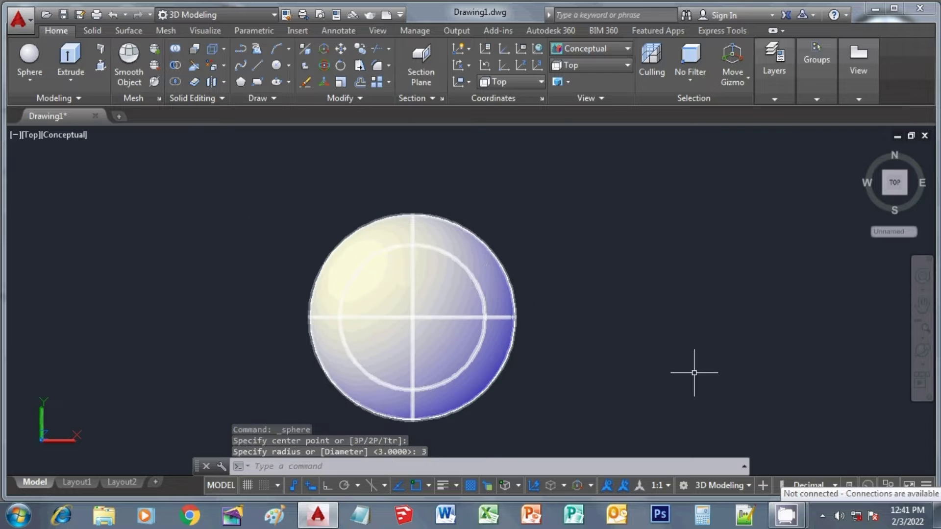
{"action": "scroll", "coordinate": [677, 372], "scroll_direction": "down", "scroll_amount": 2}
{"action": "scroll", "coordinate": [762, 378], "scroll_direction": "down", "scroll_amount": 2}
{"action": "scroll", "coordinate": [861, 392], "scroll_direction": "up", "scroll_amount": 2}
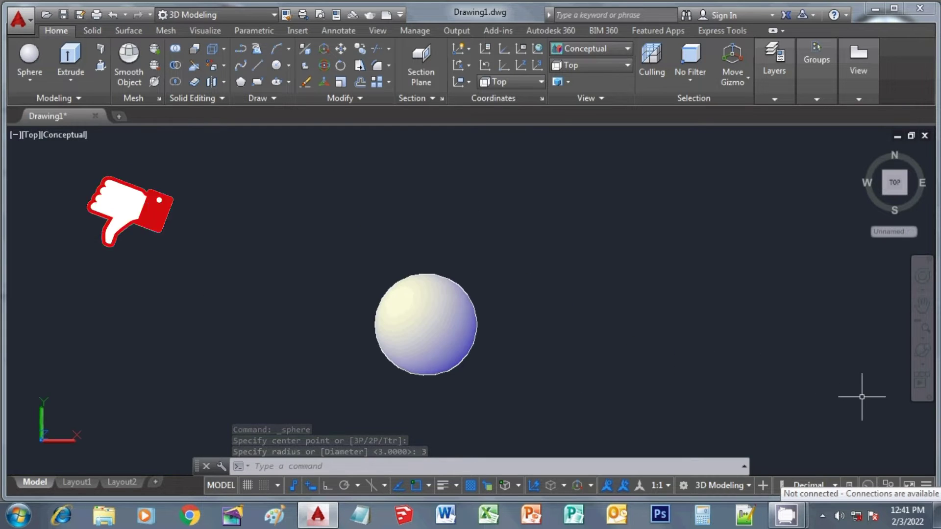
{"action": "scroll", "coordinate": [815, 384], "scroll_direction": "up", "scroll_amount": 1}
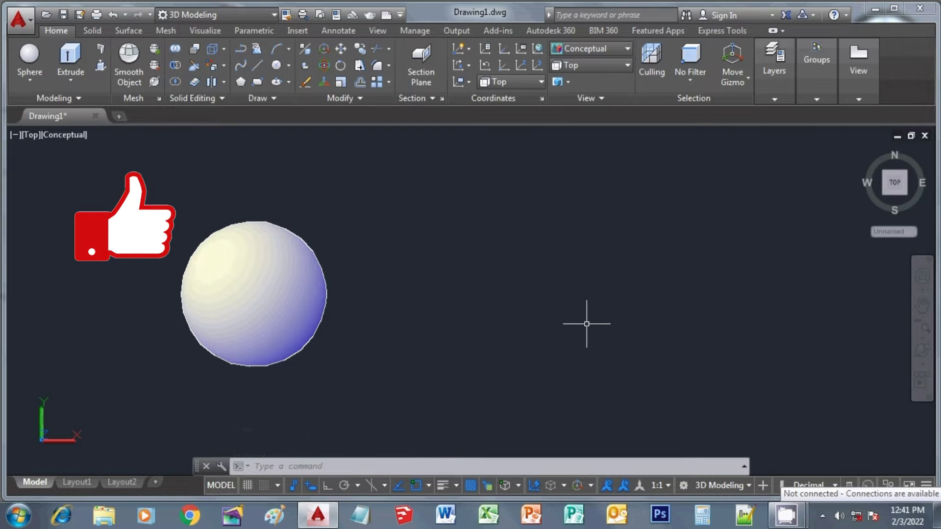
- Draw a circle of radius 3.2 to the right of the sphere
{"action": "type", "text": "c"}
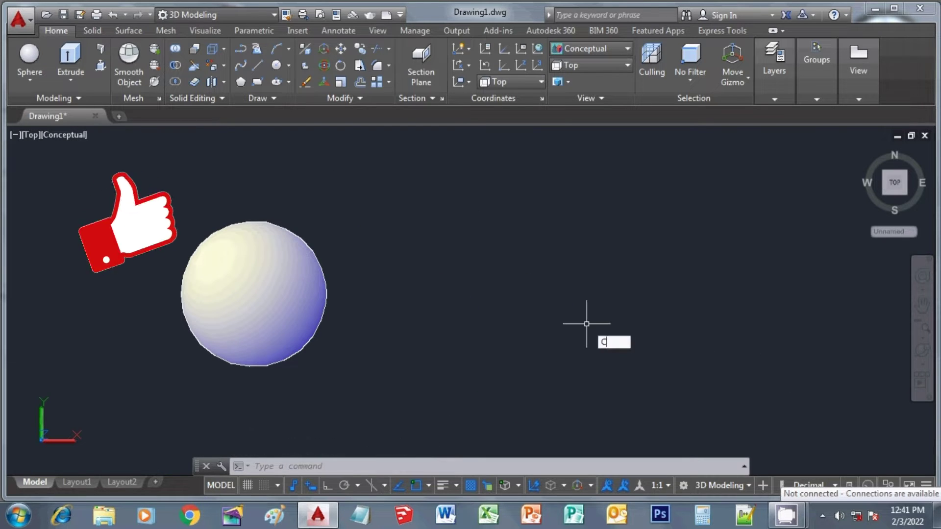
{"action": "key", "text": "Return"}
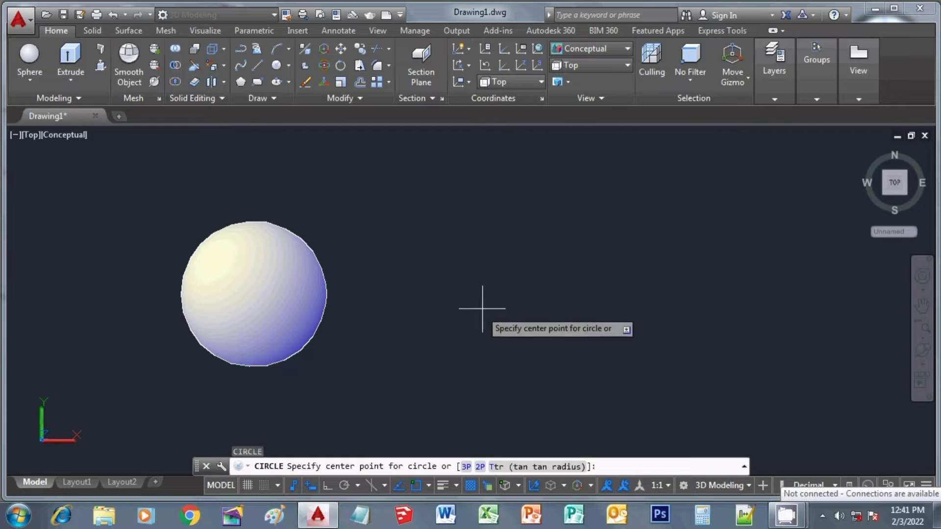
{"action": "left_click", "coordinate": [486, 299]}
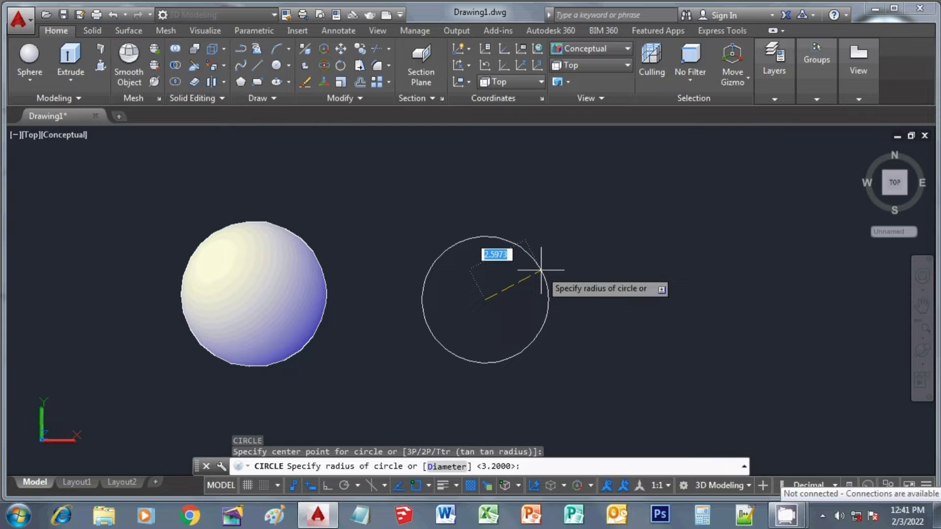
{"action": "type", "text": "3.2"}
{"action": "key", "text": "Return"}
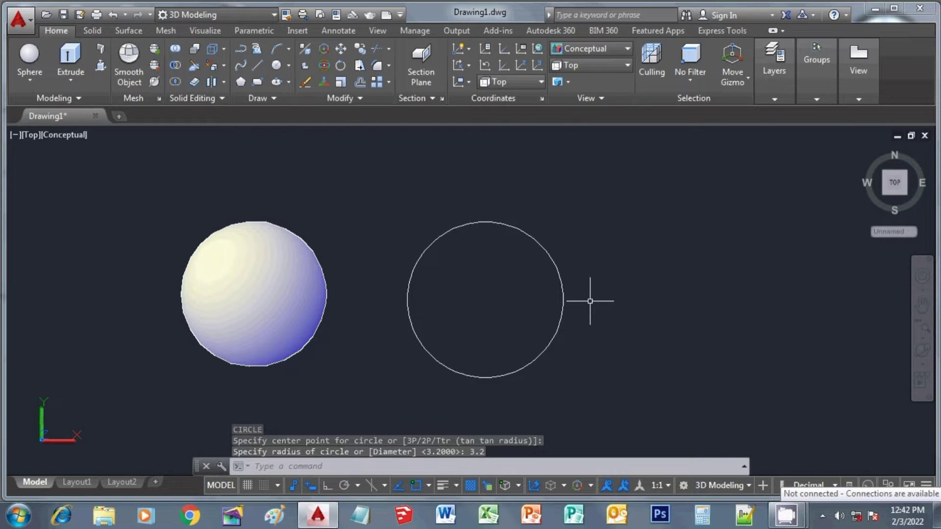
- Draw a horizontal line through the circle's centre, from its left edge past its right side
{"action": "type", "text": "l"}
{"action": "key", "text": "Return"}
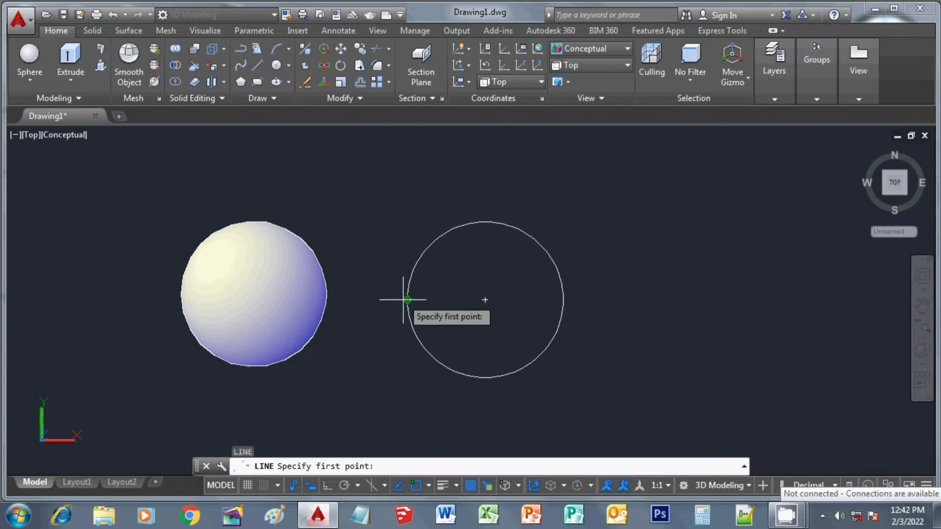
{"action": "left_click", "coordinate": [406, 300]}
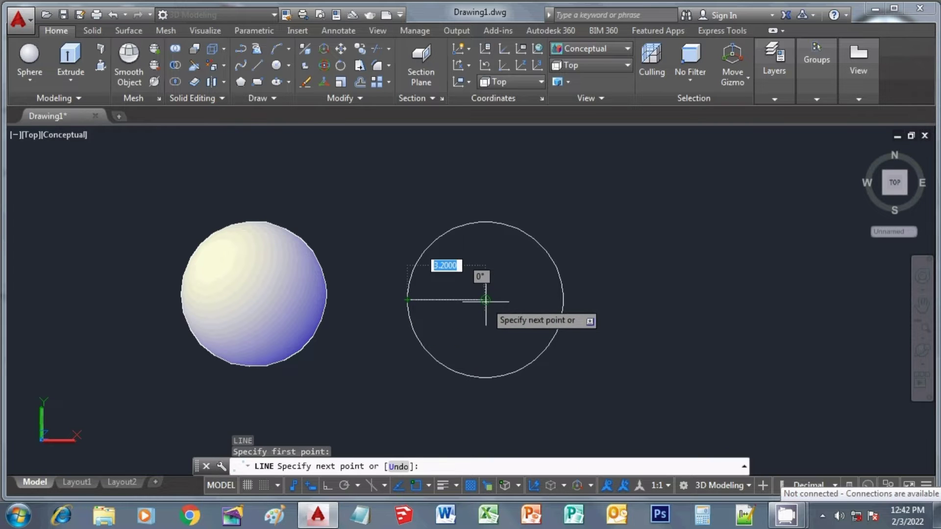
{"action": "left_click", "coordinate": [629, 300]}
{"action": "key", "text": "Return"}
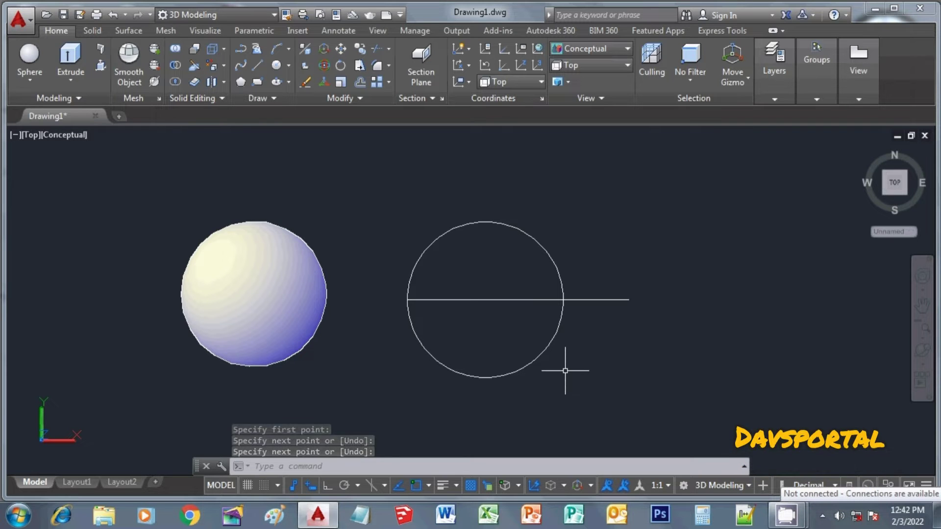
- Trim away the circle's lower half below the line
{"action": "type", "text": "tr"}
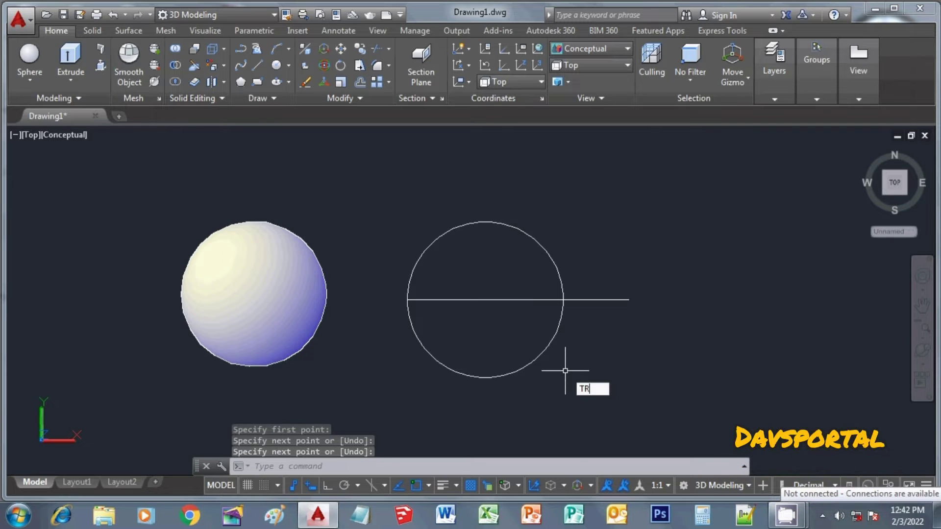
{"action": "key", "text": "Return"}
{"action": "key", "text": "Return"}
{"action": "left_click", "coordinate": [513, 375]}
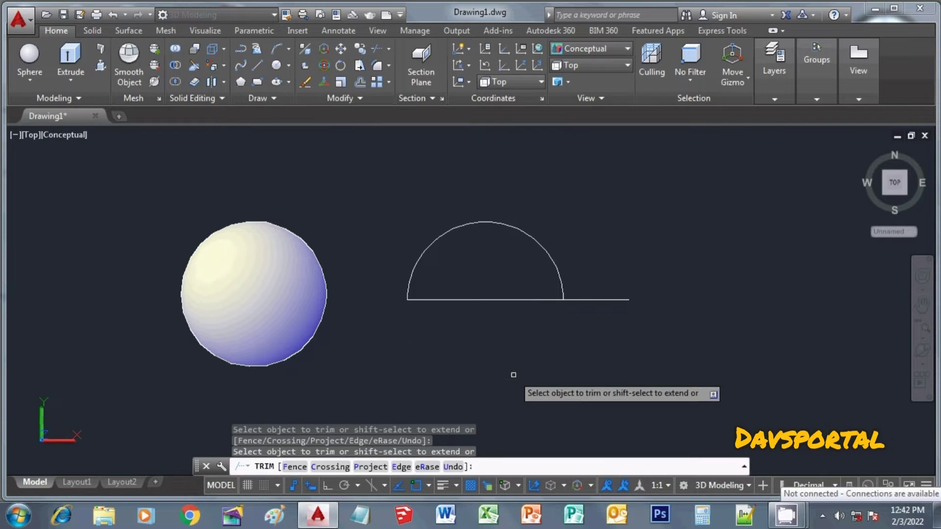
{"action": "key", "text": "Return"}
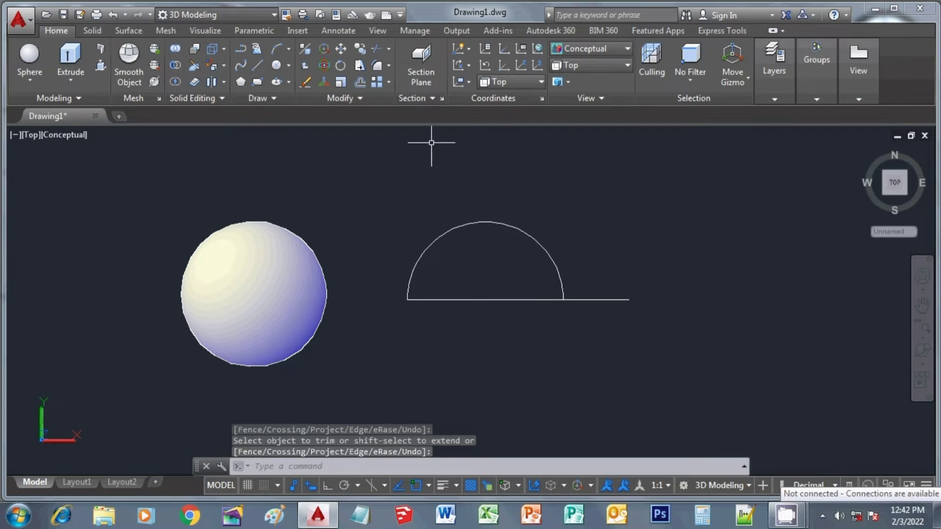
- Switch to the SE Isometric view and zoom in on the sphere and profile
{"action": "left_click", "coordinate": [600, 64]}
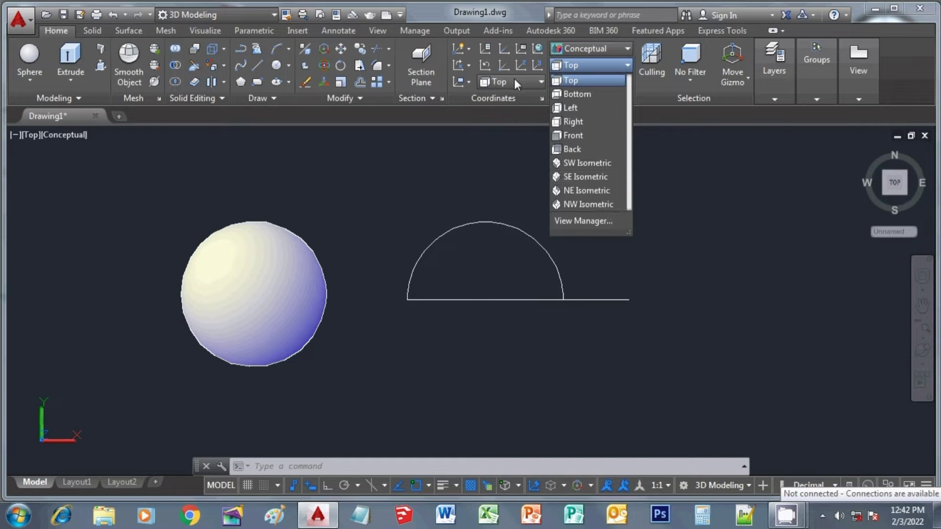
{"action": "left_click", "coordinate": [586, 178]}
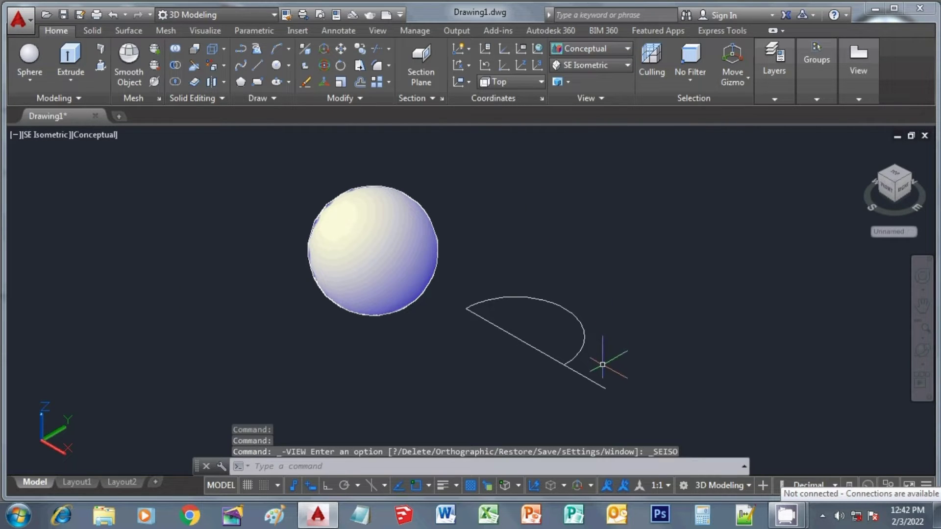
{"action": "scroll", "coordinate": [605, 363], "scroll_direction": "up", "scroll_amount": 3}
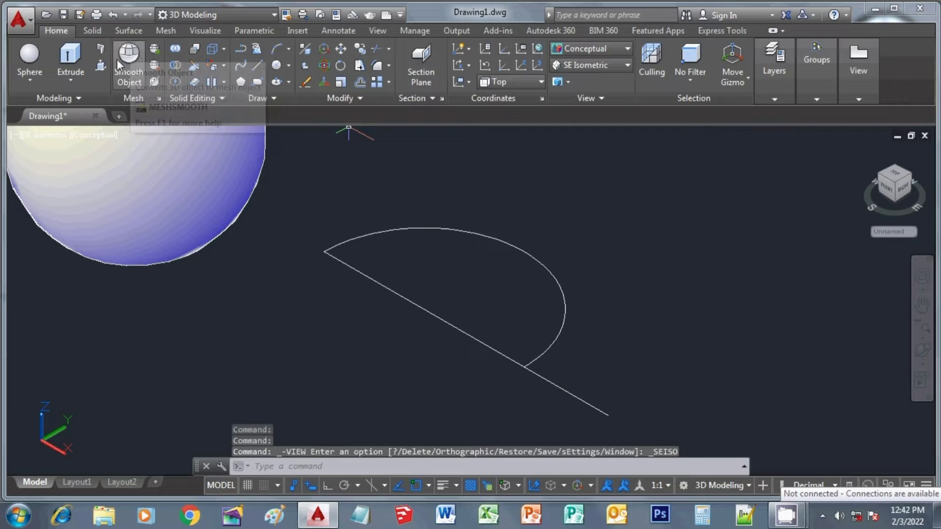
- Revolve the half-circle arc 360° as a surface around the line's endpoints
{"action": "left_click", "coordinate": [129, 29]}
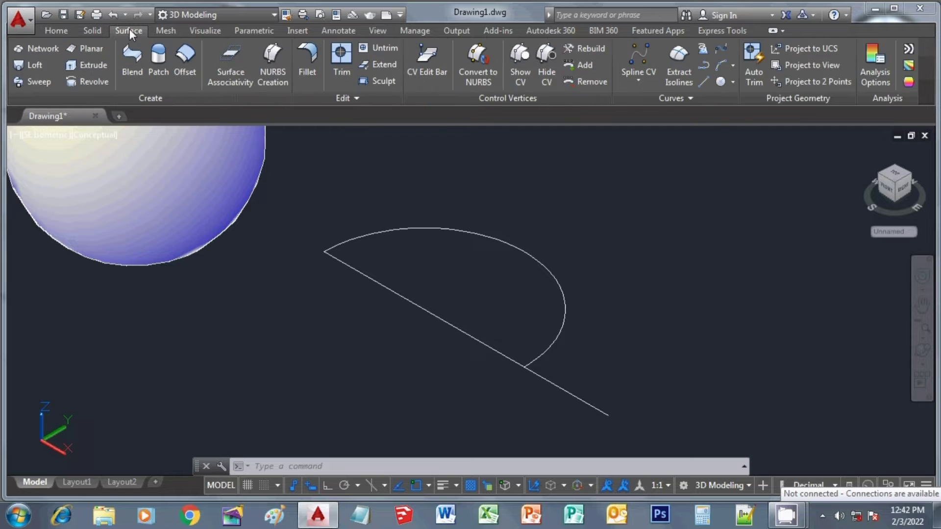
{"action": "left_click", "coordinate": [96, 80]}
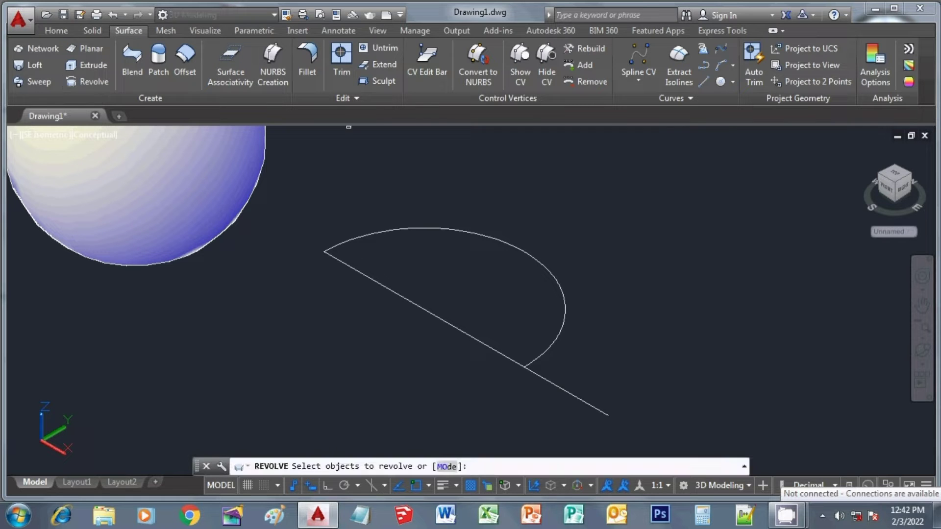
{"action": "left_click", "coordinate": [565, 297]}
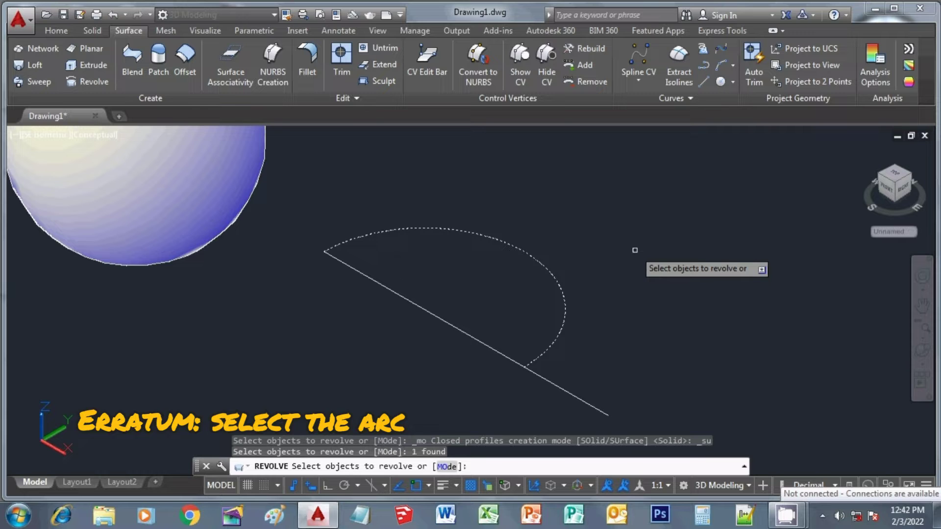
{"action": "left_click", "coordinate": [446, 466]}
{"action": "left_click", "coordinate": [500, 465]}
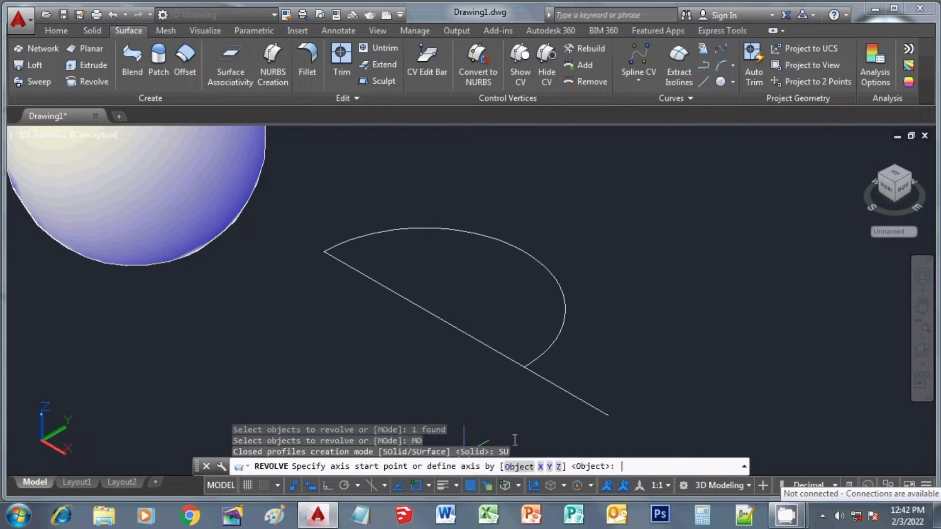
{"action": "left_click", "coordinate": [610, 418]}
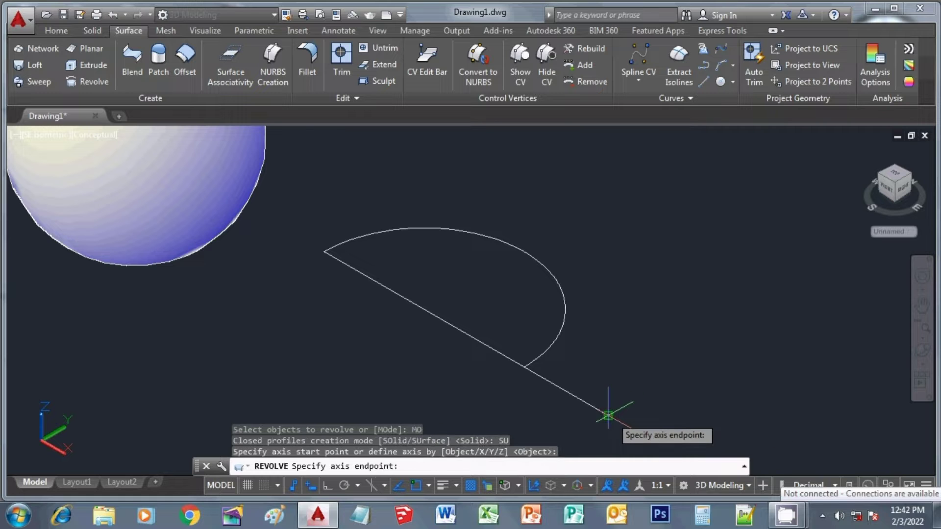
{"action": "left_click", "coordinate": [323, 252]}
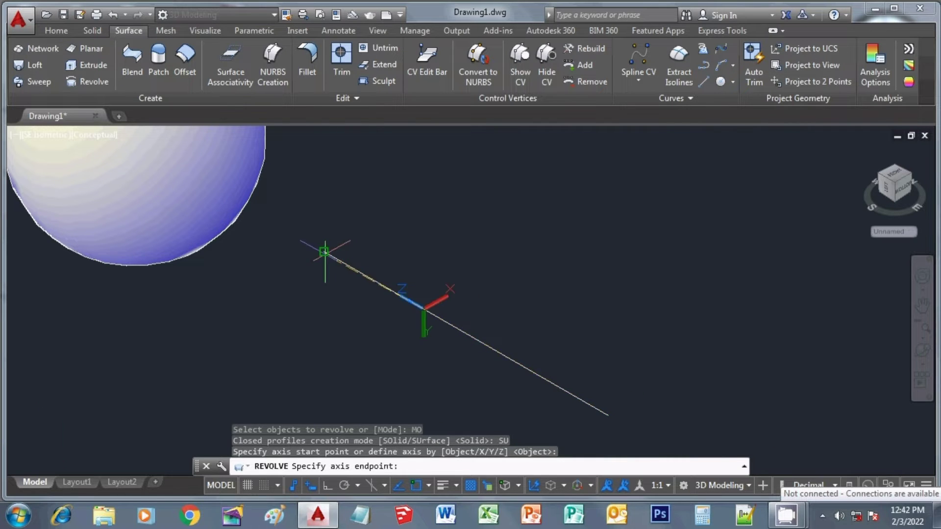
{"action": "key", "text": "Return"}
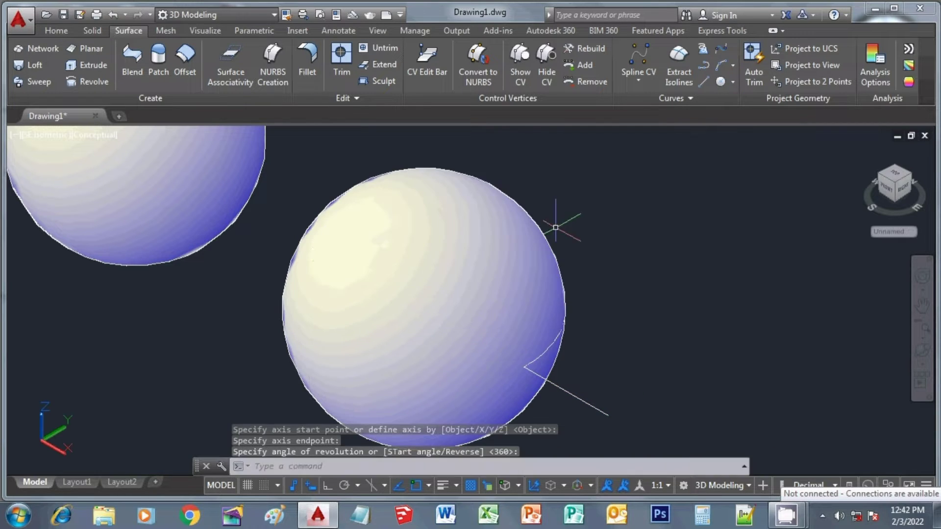
- Erase the straight axis line and select the leftover arc
{"action": "scroll", "coordinate": [609, 302], "scroll_direction": "down", "scroll_amount": 3}
{"action": "scroll", "coordinate": [609, 275], "scroll_direction": "up", "scroll_amount": 3}
{"action": "scroll", "coordinate": [609, 226], "scroll_direction": "down", "scroll_amount": 2}
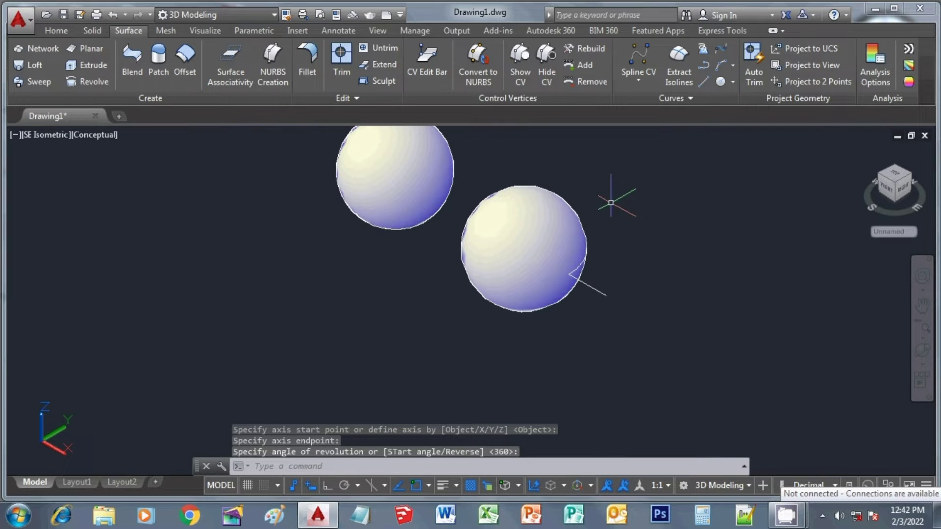
{"action": "left_click", "coordinate": [636, 336]}
{"action": "left_click", "coordinate": [601, 281]}
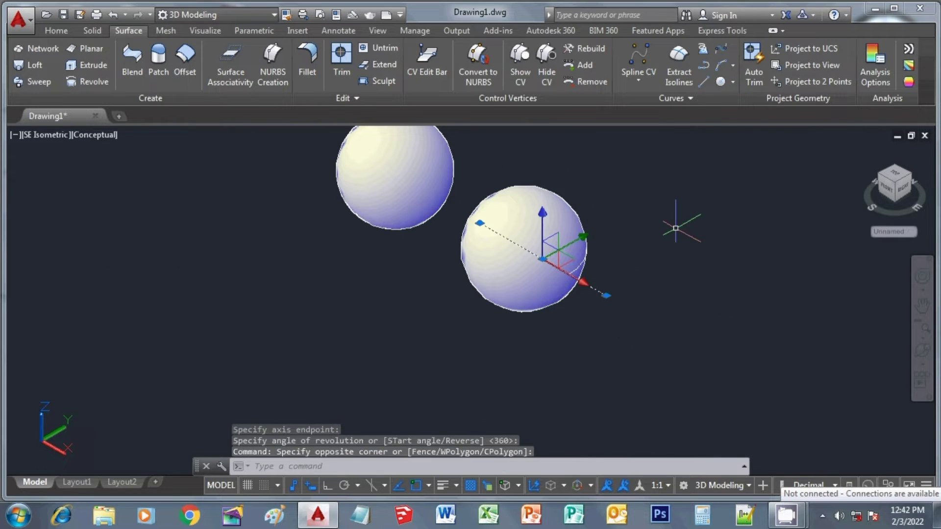
{"action": "type", "text": "e"}
{"action": "key", "text": "Return"}
{"action": "scroll", "coordinate": [652, 228], "scroll_direction": "up", "scroll_amount": 4}
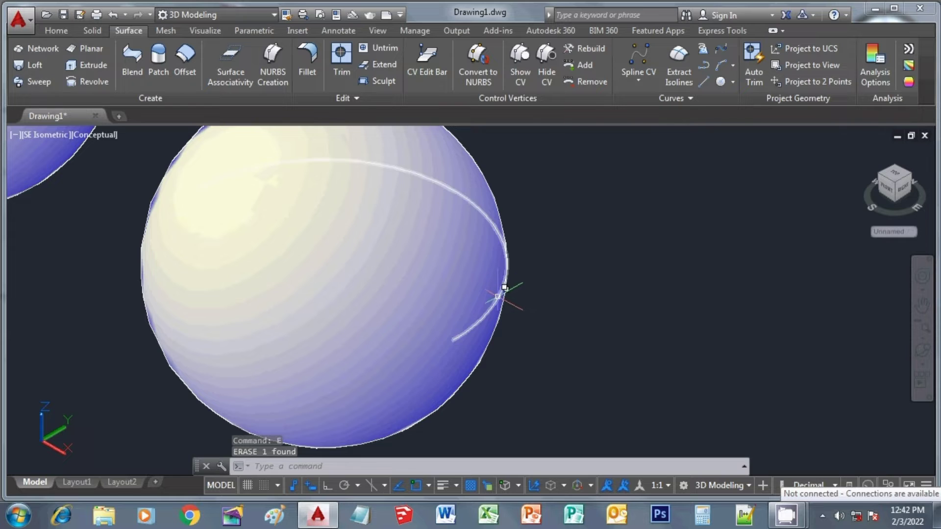
{"action": "left_click", "coordinate": [504, 288]}
- Erase the leftover arc from the new sphere
{"action": "key", "text": "Return"}
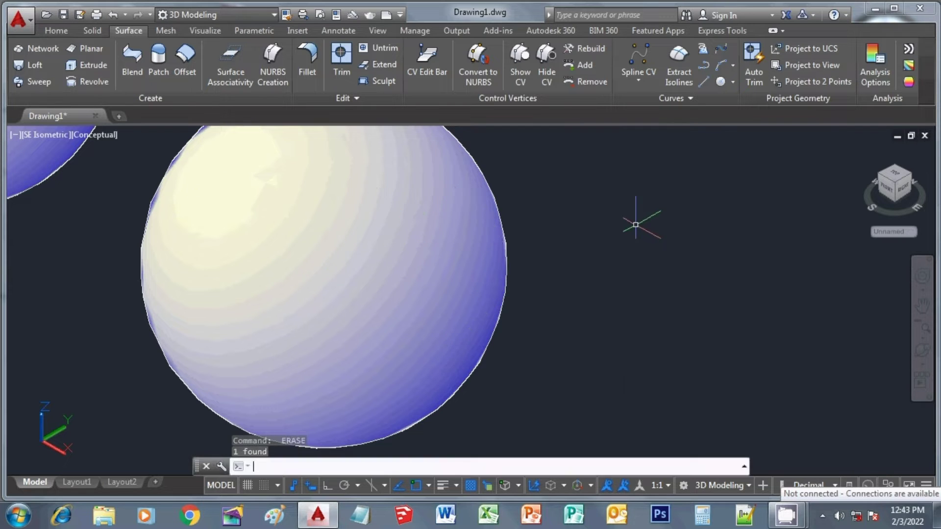
{"action": "scroll", "coordinate": [636, 224], "scroll_direction": "down", "scroll_amount": 6}
{"action": "scroll", "coordinate": [613, 167], "scroll_direction": "down", "scroll_amount": 4}
{"action": "scroll", "coordinate": [629, 133], "scroll_direction": "up", "scroll_amount": 3}
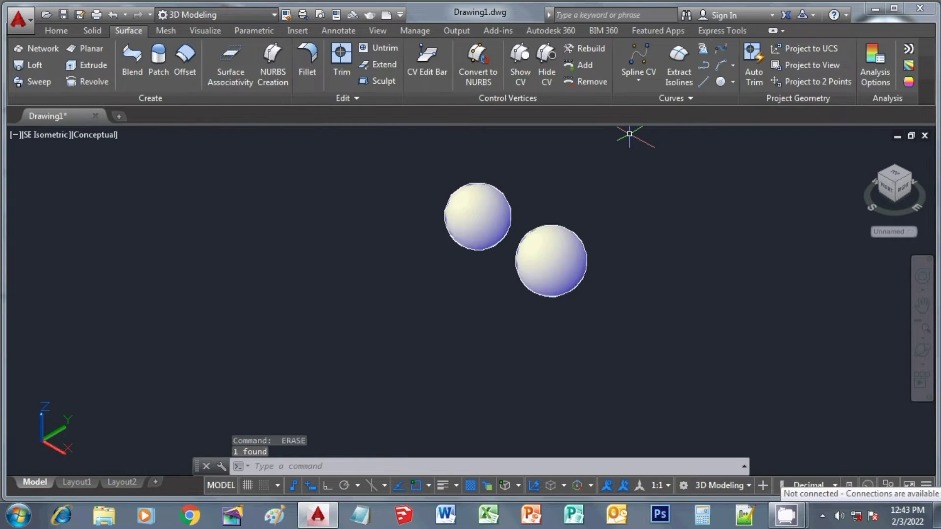
{"action": "scroll", "coordinate": [630, 133], "scroll_direction": "up", "scroll_amount": 2}
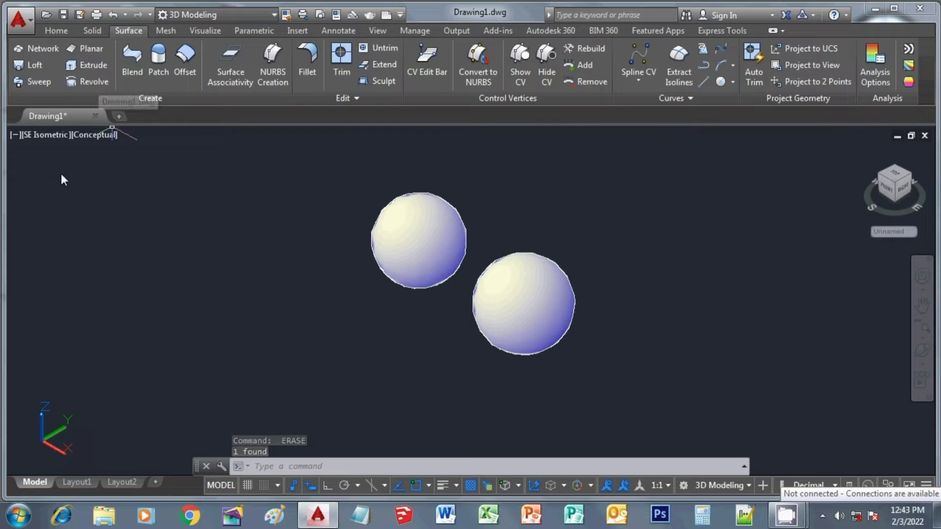
- Set the viewport visual style to 2D Wireframe
{"action": "left_click", "coordinate": [56, 31]}
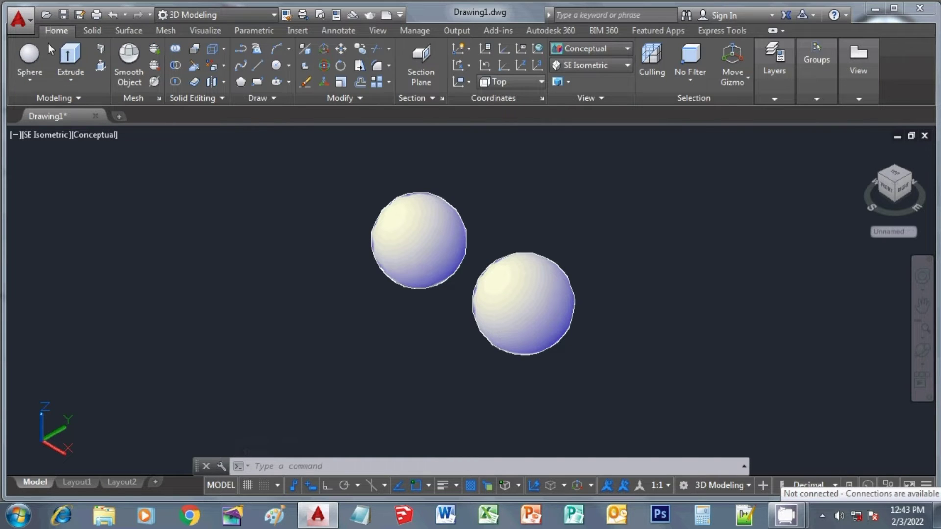
{"action": "left_click", "coordinate": [92, 136]}
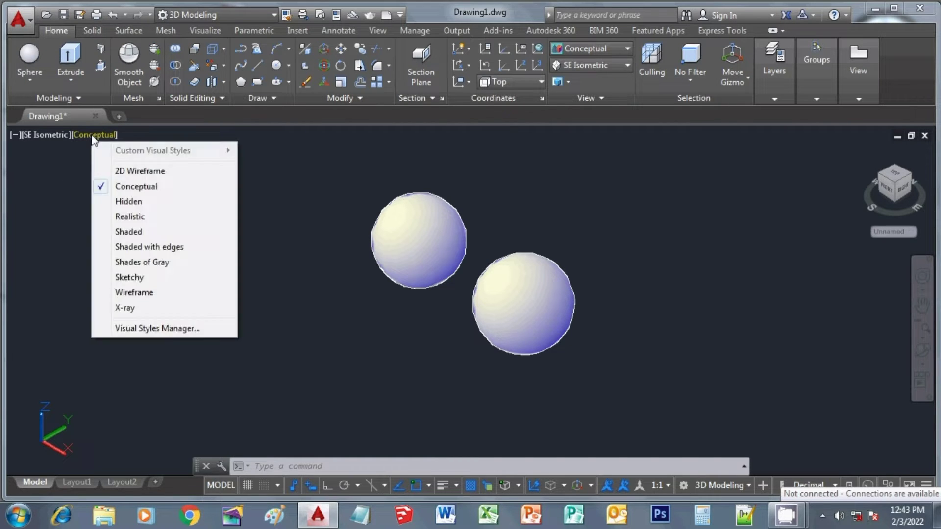
{"action": "left_click", "coordinate": [104, 171]}
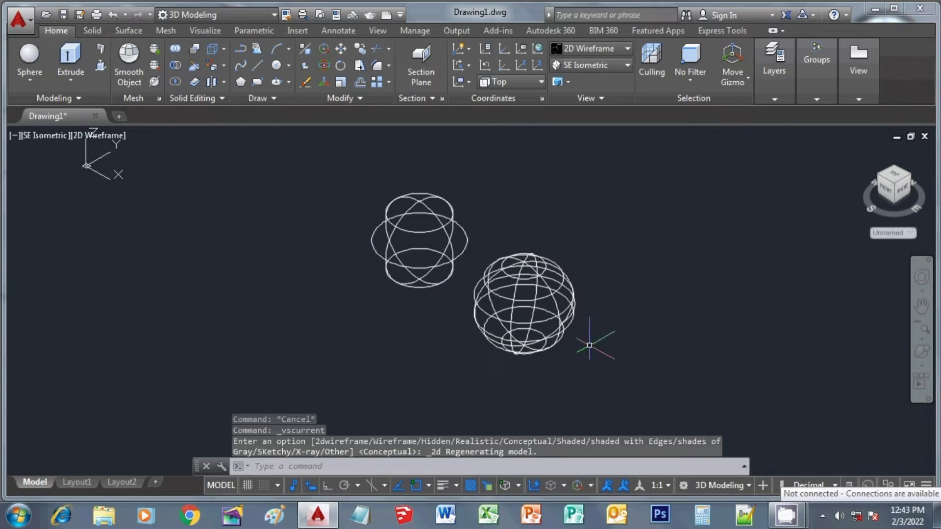
- Move the lower sphere from its centre onto the other sphere's centre, then recentre the view
{"action": "type", "text": "m"}
{"action": "key", "text": "Return"}
{"action": "left_click", "coordinate": [591, 363]}
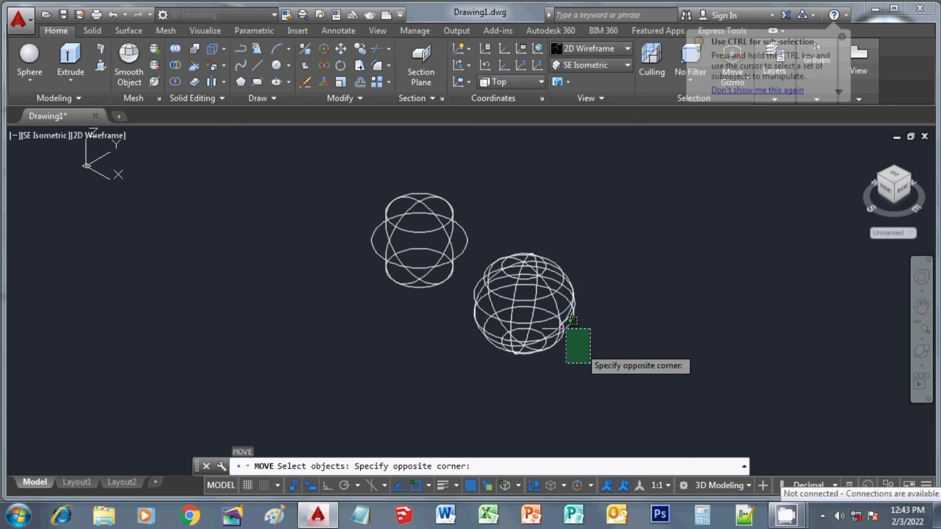
{"action": "left_click", "coordinate": [498, 225]}
{"action": "key", "text": "Return"}
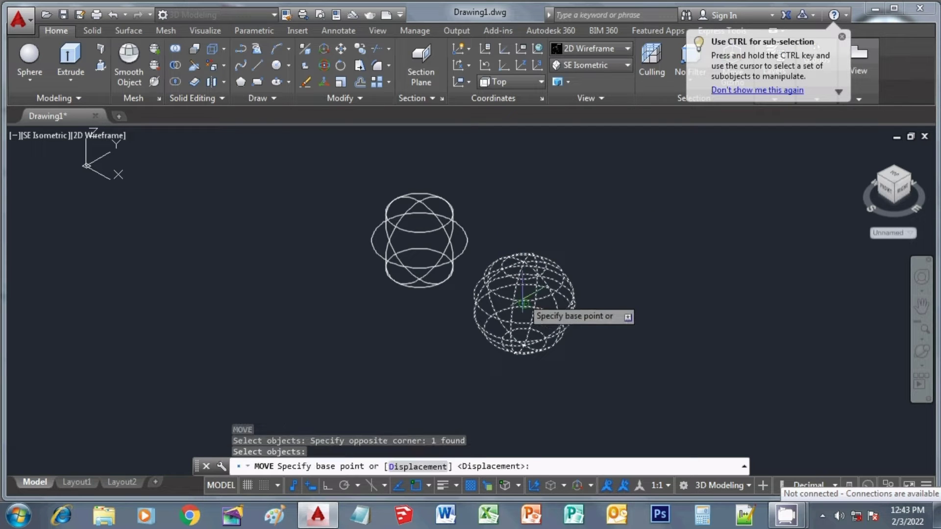
{"action": "left_click", "coordinate": [524, 303]}
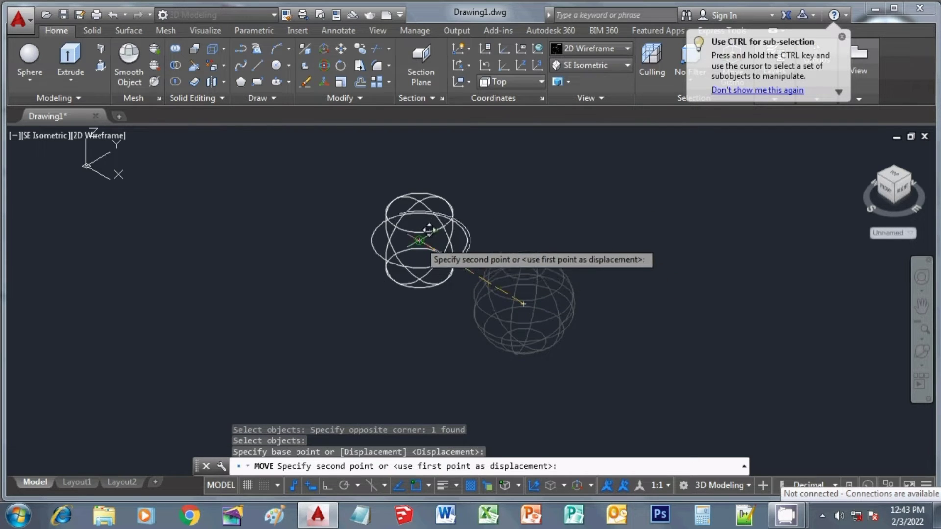
{"action": "key", "text": "Return"}
{"action": "middle_click_drag", "start_coordinate": [514, 144], "coordinate": [479, 262]}
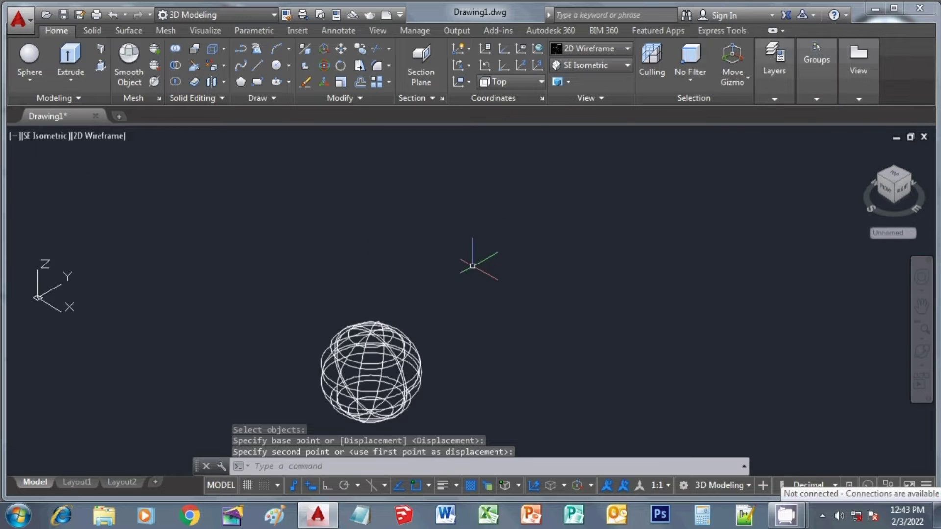
{"action": "scroll", "coordinate": [479, 262], "scroll_direction": "down", "scroll_amount": 2}
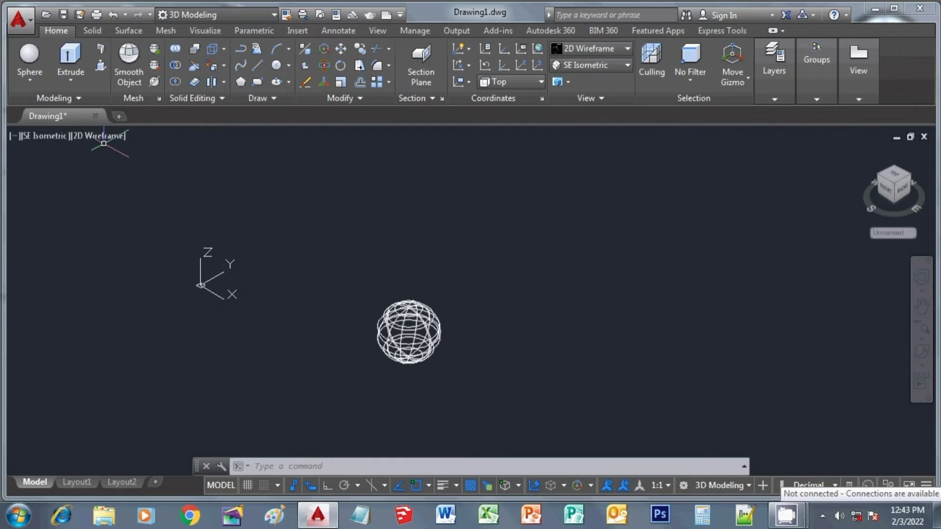
{"action": "left_click", "coordinate": [605, 65]}
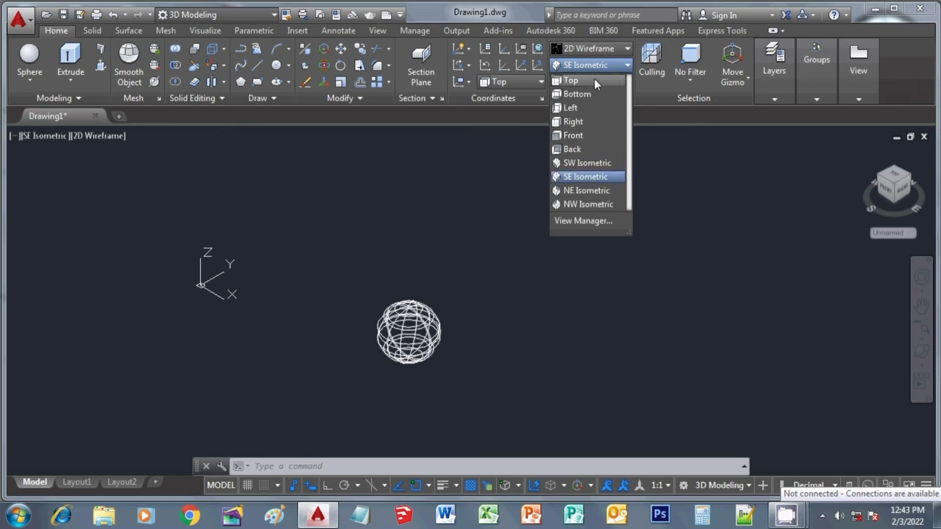
- Switch to the Top view and start a multiline text box beside the sphere
{"action": "left_click", "coordinate": [595, 80]}
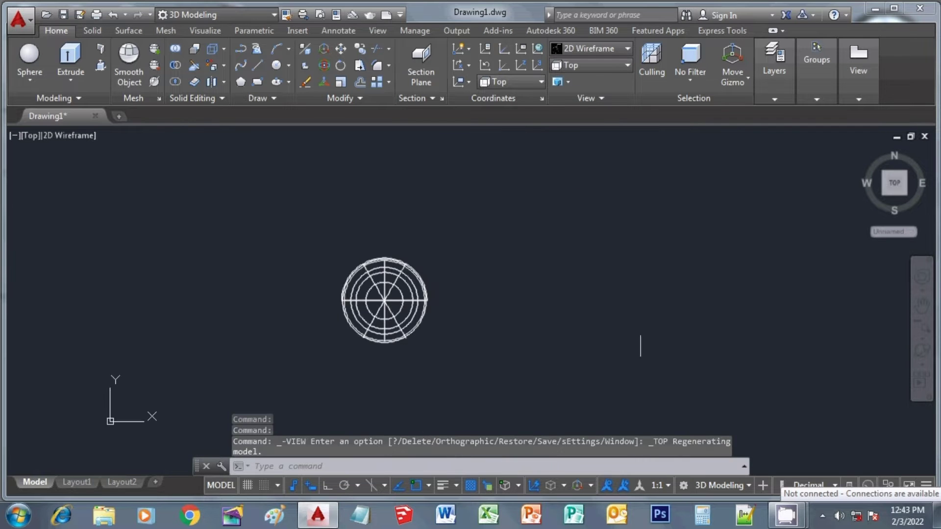
{"action": "scroll", "coordinate": [640, 345], "scroll_direction": "up", "scroll_amount": 4}
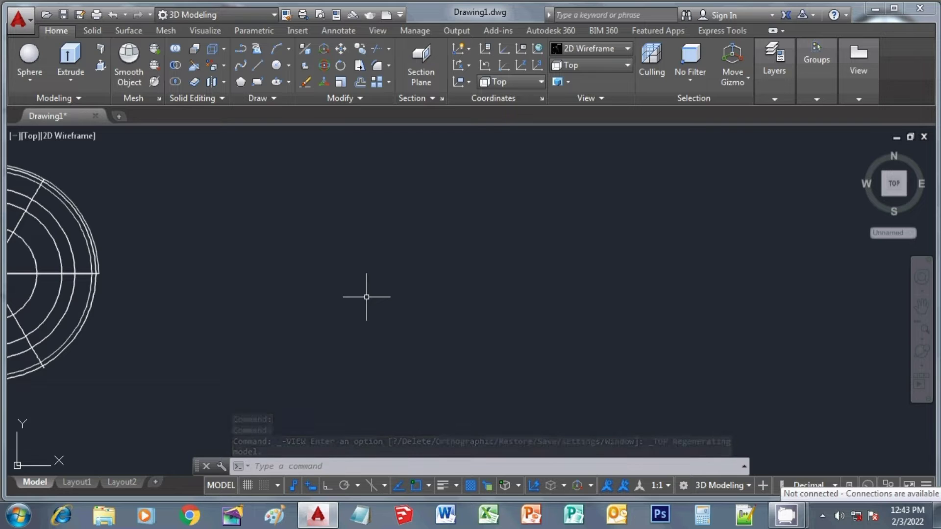
{"action": "type", "text": "MT"}
{"action": "key", "text": "Return"}
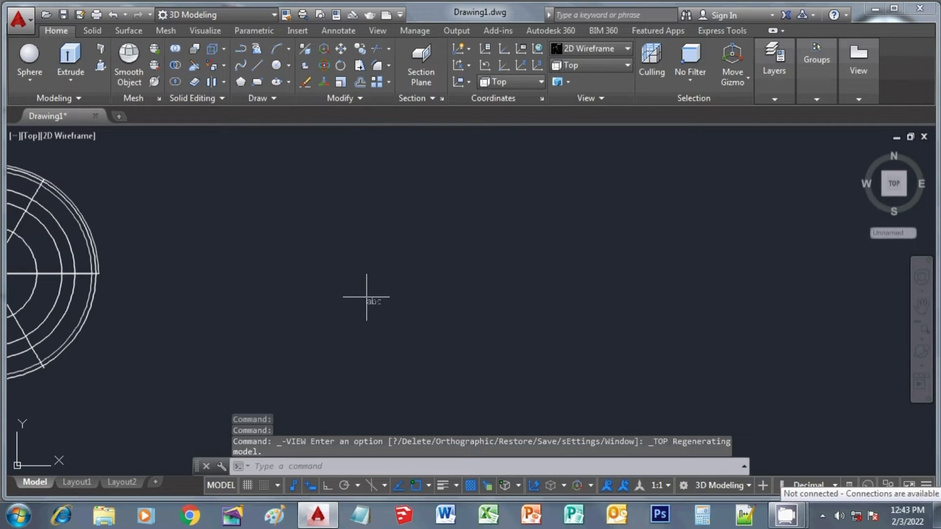
{"action": "left_click", "coordinate": [358, 285]}
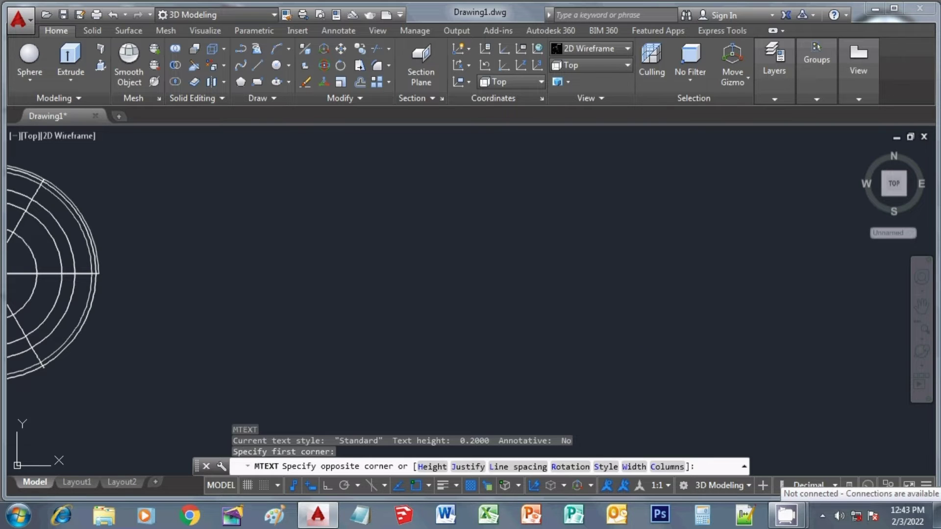
- Type EMBOSS in the text box, centre-align it and set the font to Arial Black
{"action": "left_click", "coordinate": [355, 257]}
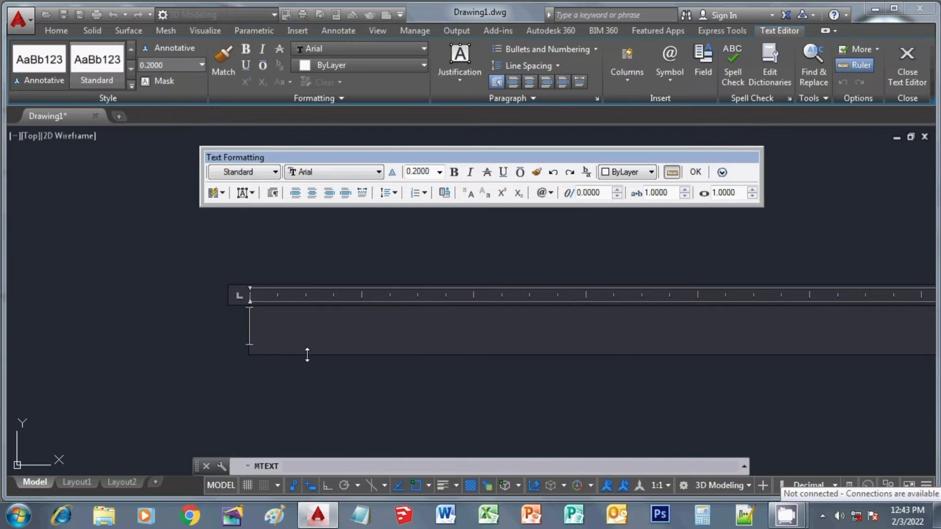
{"action": "type", "text": "E"}
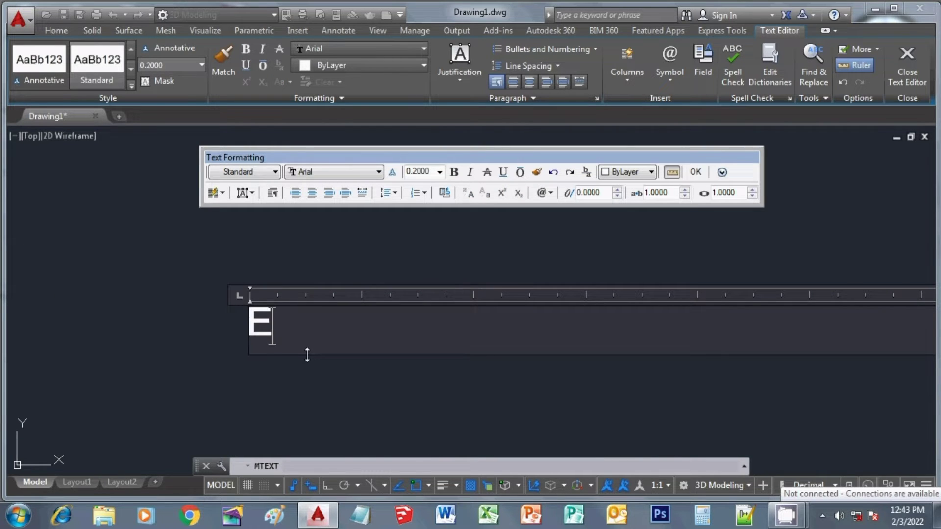
{"action": "type", "text": "MBOSS"}
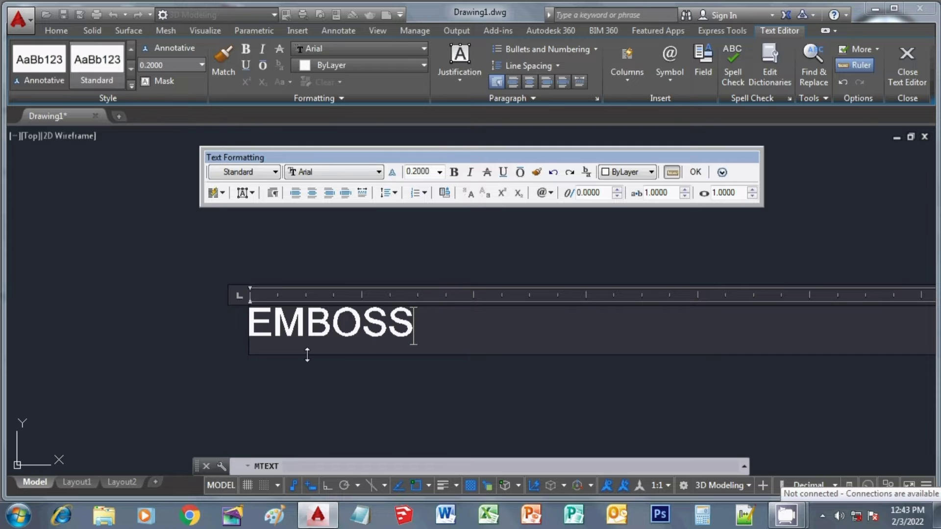
{"action": "left_click_drag", "start_coordinate": [416, 336], "coordinate": [208, 322]}
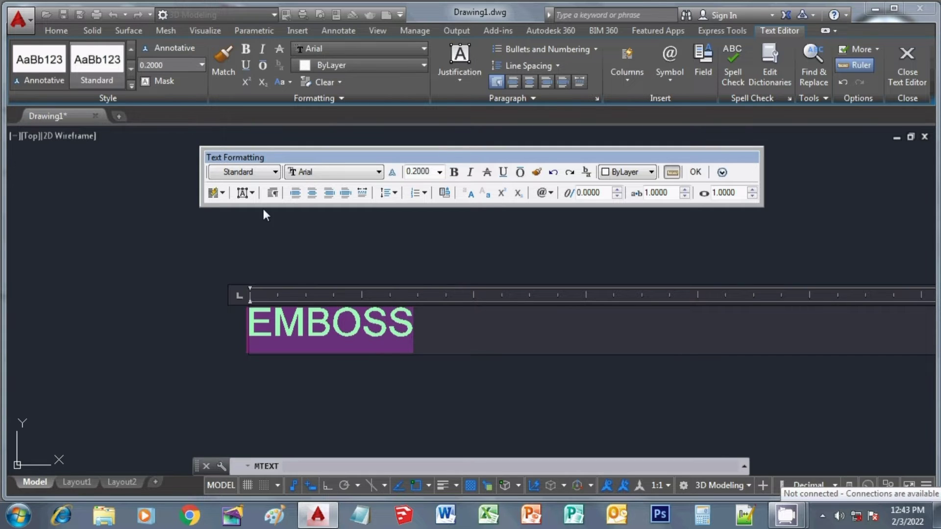
{"action": "left_click", "coordinate": [312, 193]}
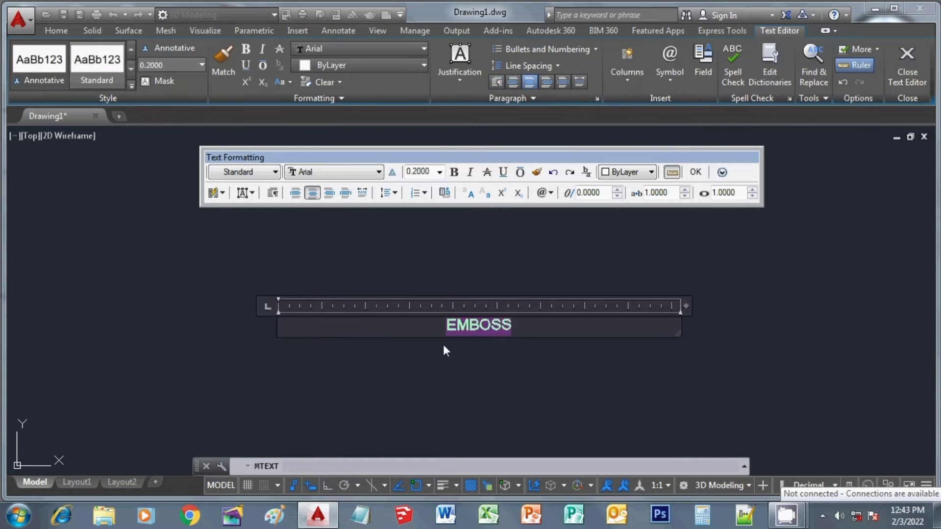
{"action": "scroll", "coordinate": [528, 318], "scroll_direction": "up", "scroll_amount": 4}
{"action": "left_click", "coordinate": [379, 172]}
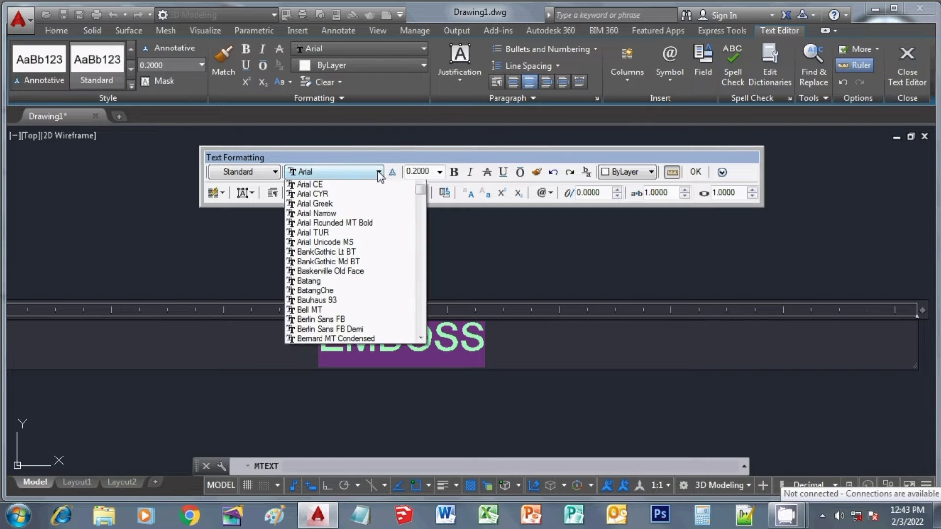
{"action": "left_click", "coordinate": [357, 204]}
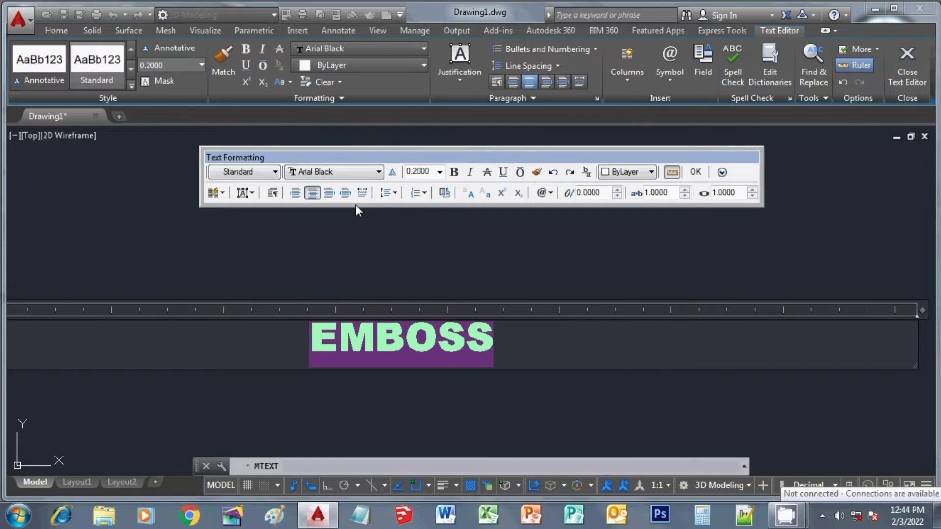
- Set the EMBOSS text height to 0.7 and place the text
{"action": "left_click", "coordinate": [434, 169]}
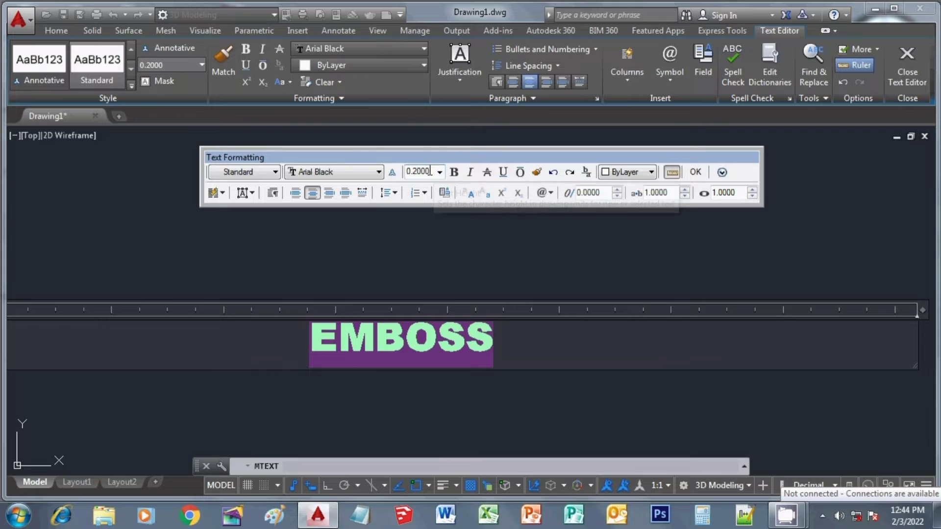
{"action": "key", "text": "BackSpace"}
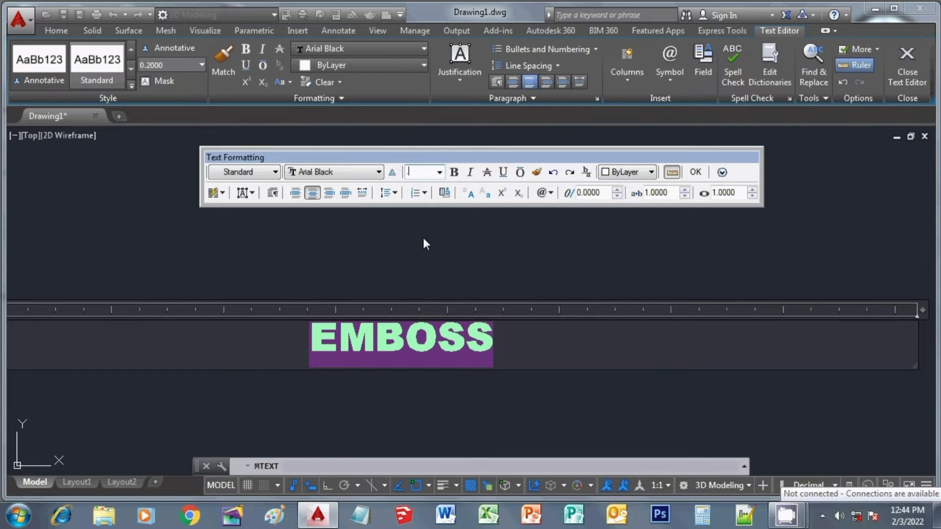
{"action": "type", "text": ".7"}
{"action": "key", "text": "BackSpace"}
{"action": "left_click", "coordinate": [511, 335]}
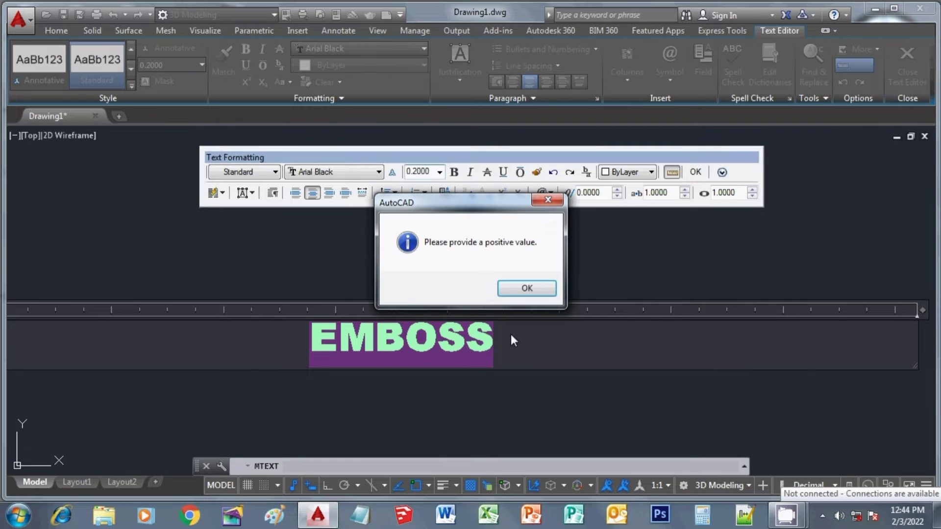
{"action": "left_click", "coordinate": [516, 293]}
{"action": "left_click", "coordinate": [483, 352]}
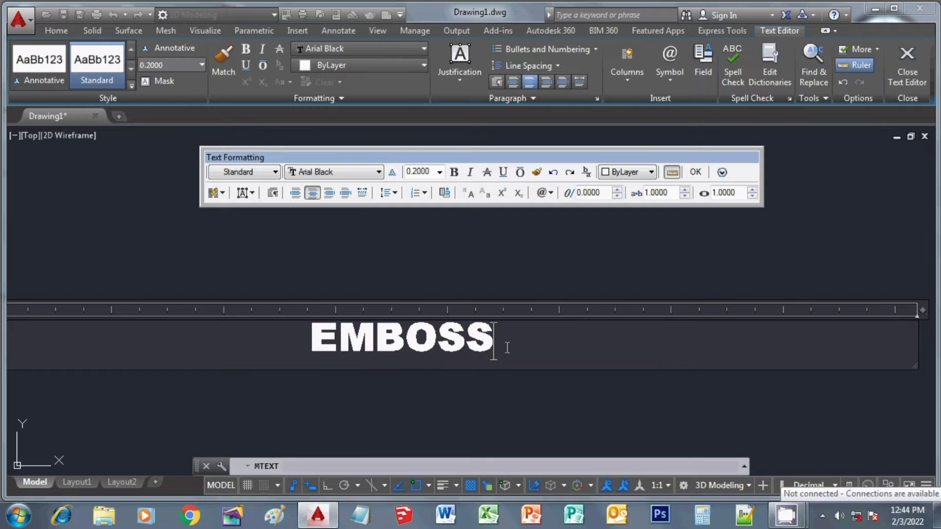
{"action": "mouse_move", "coordinate": [505, 343]}
{"action": "left_mouse_down"}
{"action": "mouse_move", "coordinate": [436, 339]}
{"action": "mouse_move", "coordinate": [365, 225]}
{"action": "left_mouse_up"}
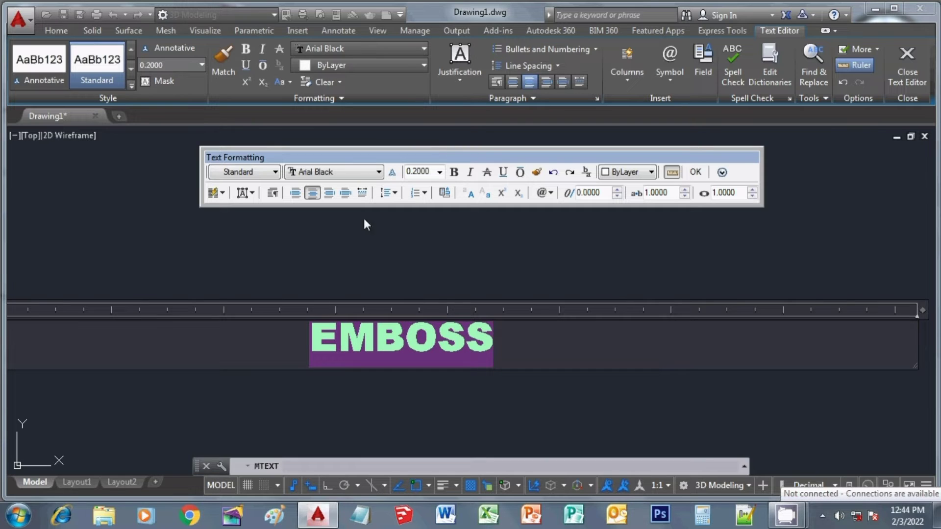
{"action": "left_click", "coordinate": [430, 174]}
{"action": "key", "text": "Return"}
{"action": "left_click", "coordinate": [365, 272]}
{"action": "scroll", "coordinate": [427, 284], "scroll_direction": "down", "scroll_amount": 3}
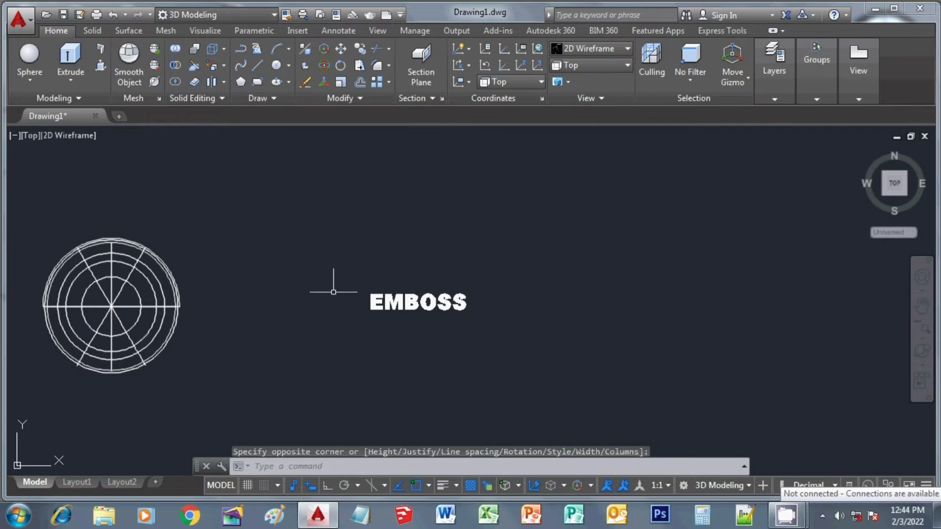
{"action": "left_click", "coordinate": [246, 11]}
- Switch to the Drafting & Annotation workspace and zoom in on the text
{"action": "left_click", "coordinate": [253, 32]}
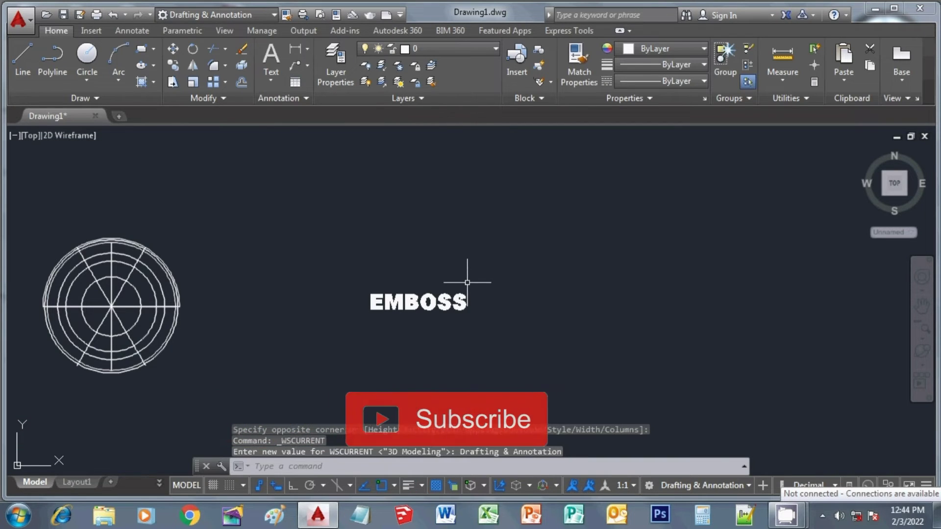
{"action": "scroll", "coordinate": [454, 320], "scroll_direction": "up", "scroll_amount": 2}
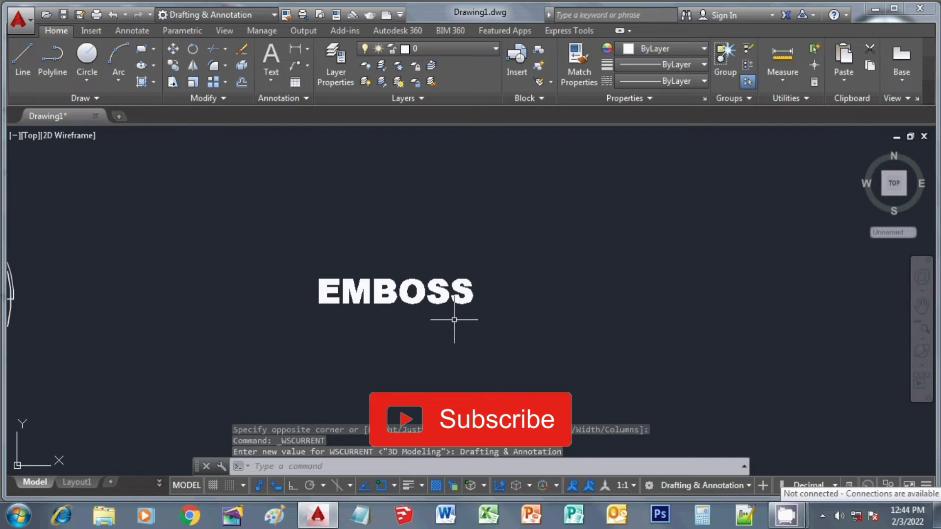
{"action": "scroll", "coordinate": [454, 319], "scroll_direction": "up", "scroll_amount": 1}
{"action": "scroll", "coordinate": [459, 234], "scroll_direction": "up", "scroll_amount": 1}
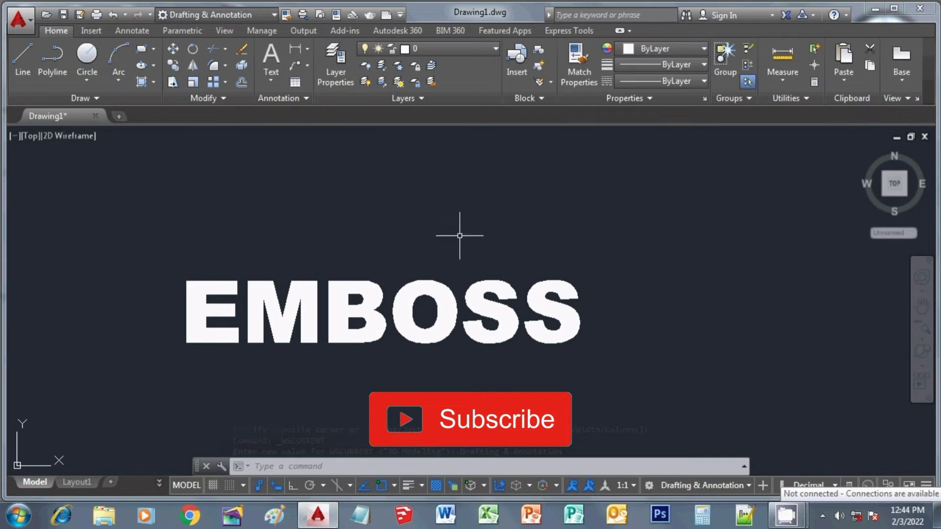
- Explode the EMBOSS text into letter outlines with TXTEXP
{"action": "type", "text": "TXTEXP"}
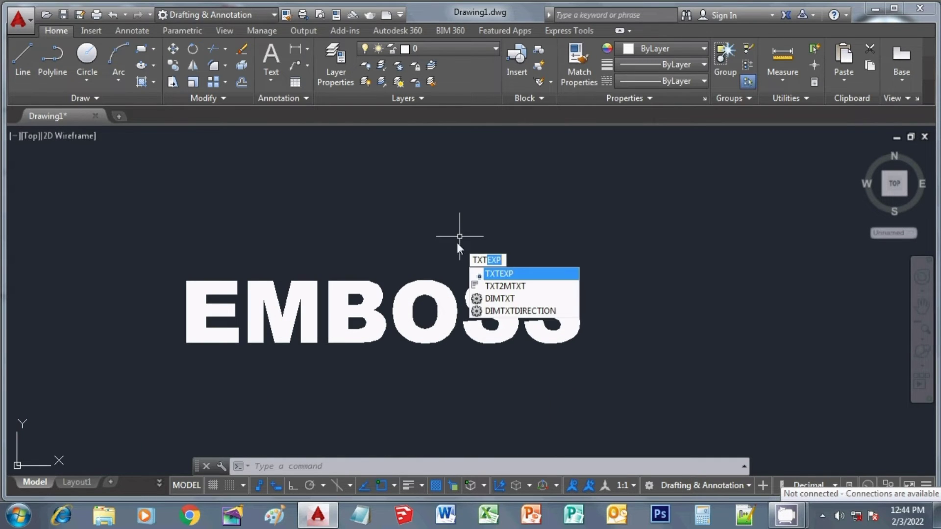
{"action": "key", "text": "Return"}
{"action": "left_click", "coordinate": [629, 352]}
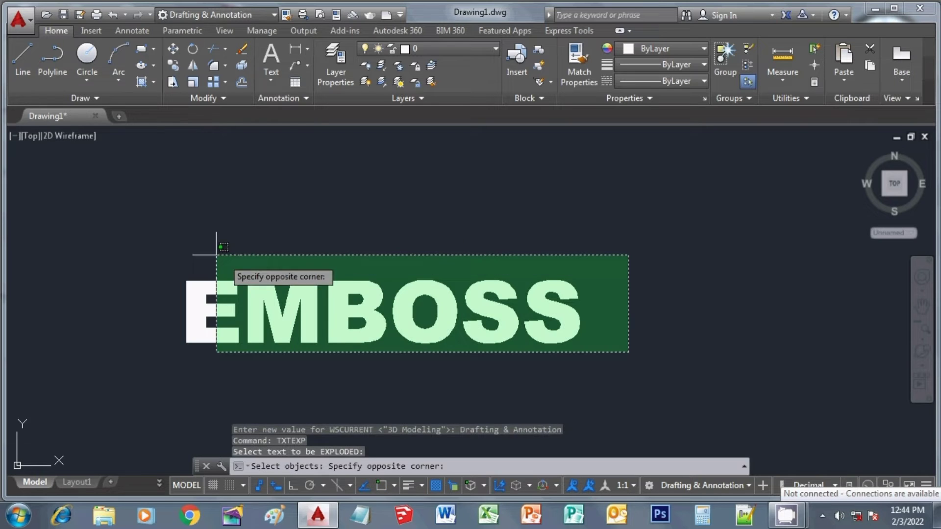
{"action": "left_click", "coordinate": [187, 248]}
{"action": "key", "text": "Return"}
{"action": "type", "text": "REG"}
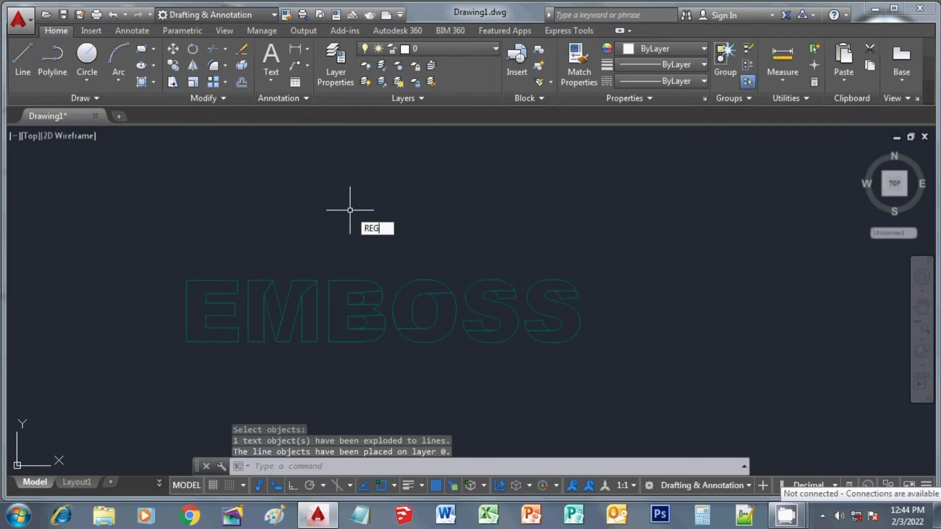
- Convert all the letter outlines into 16 regions
{"action": "key", "text": "Return"}
{"action": "left_click", "coordinate": [615, 361]}
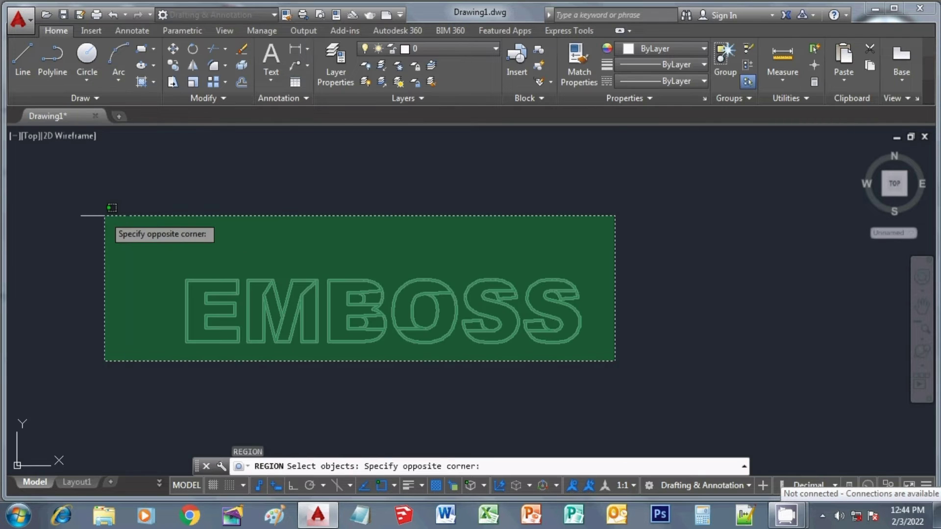
{"action": "left_click", "coordinate": [112, 208]}
{"action": "key", "text": "Return"}
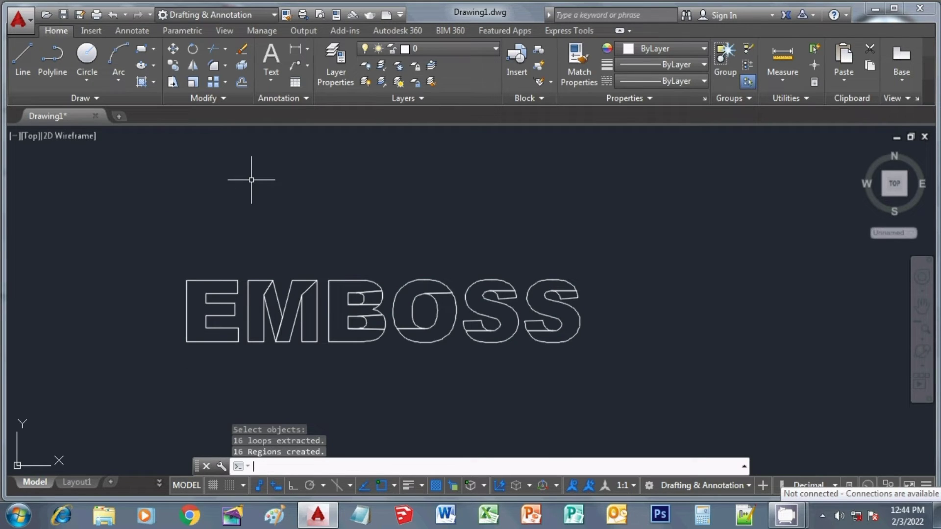
- Union all 16 letter regions with a crossing window
{"action": "type", "text": "UNI"}
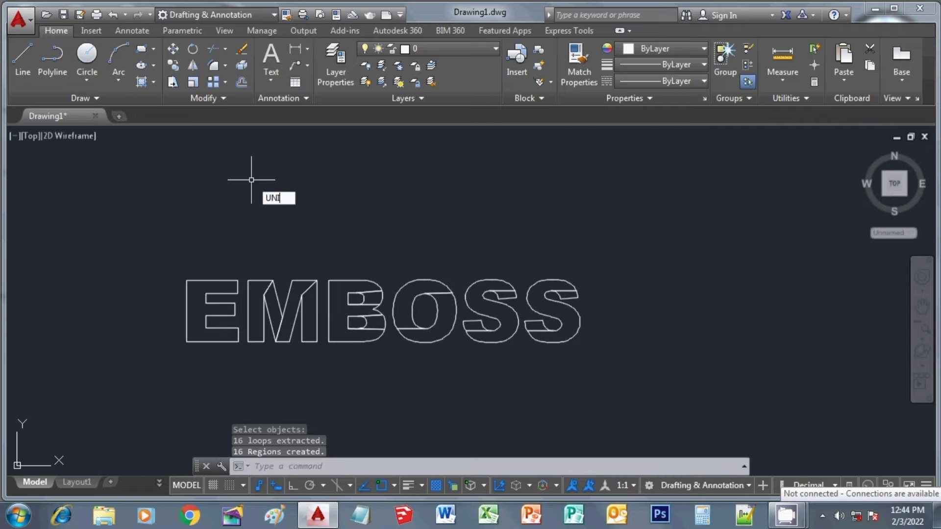
{"action": "key", "text": "Return"}
{"action": "left_click", "coordinate": [588, 353]}
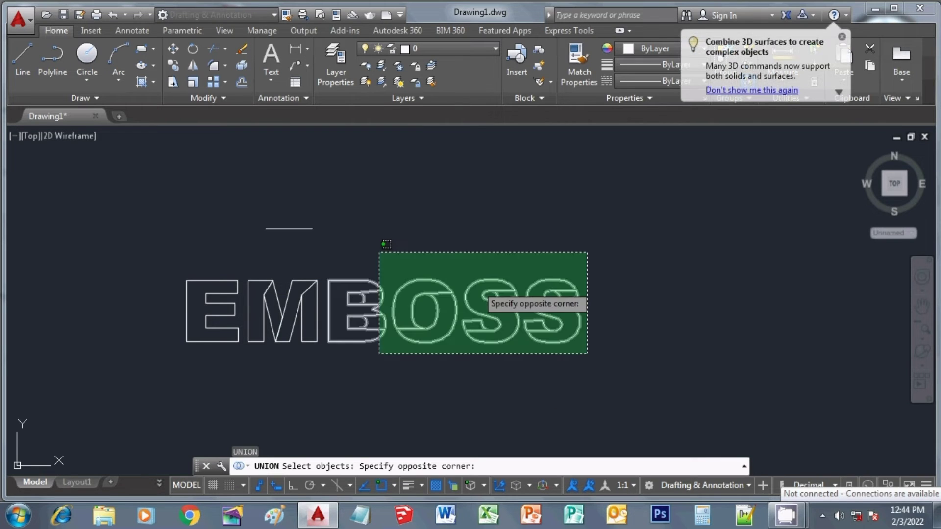
{"action": "left_click", "coordinate": [116, 206]}
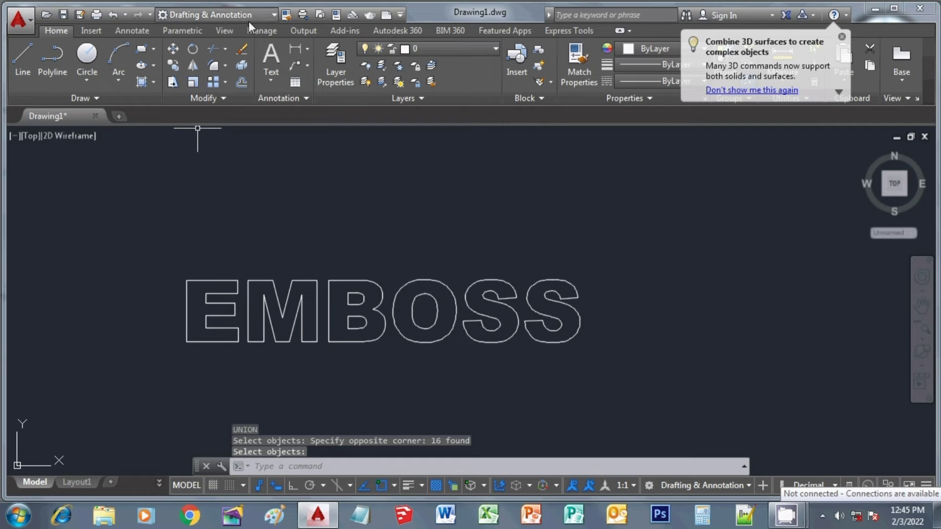
{"action": "left_click", "coordinate": [261, 15]}
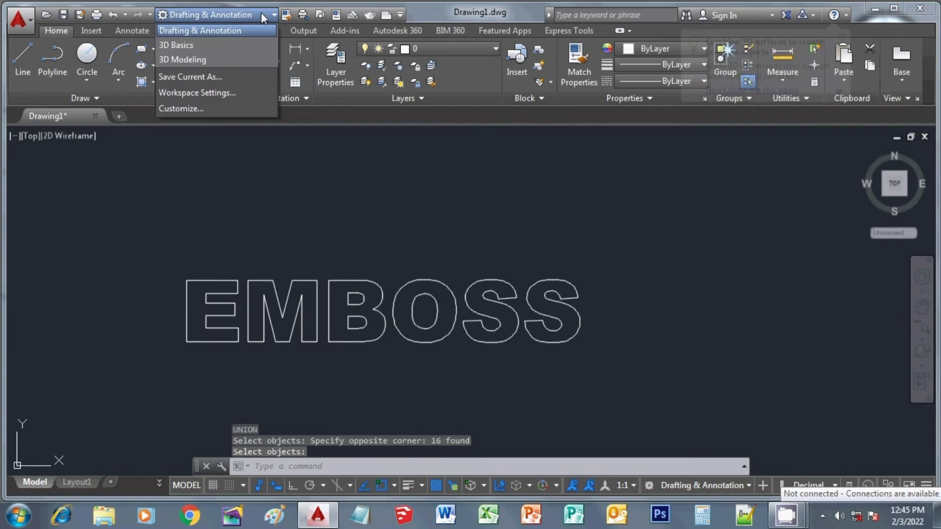
- Switch to the 3D Modeling workspace and set the view to SE Isometric
{"action": "left_click", "coordinate": [223, 59]}
{"action": "type", "text": "RE"}
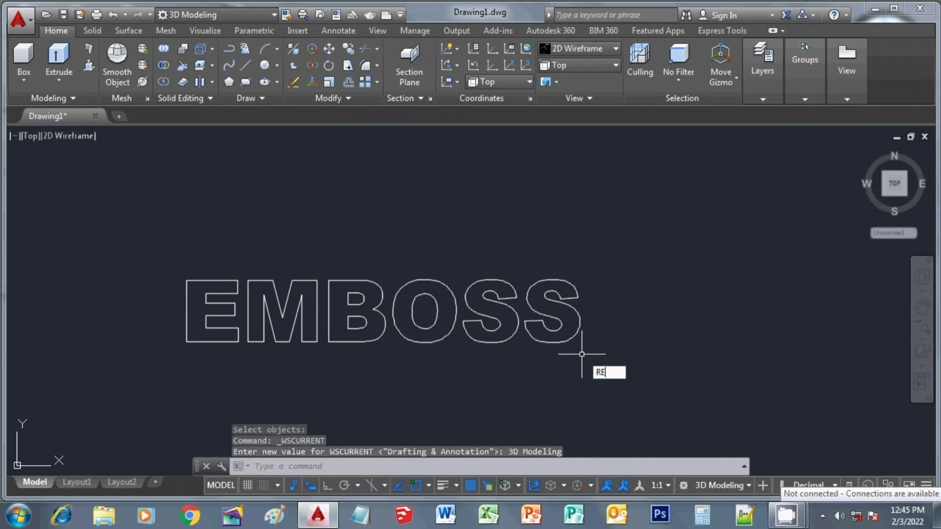
{"action": "key", "text": "Escape"}
{"action": "left_click", "coordinate": [579, 65]}
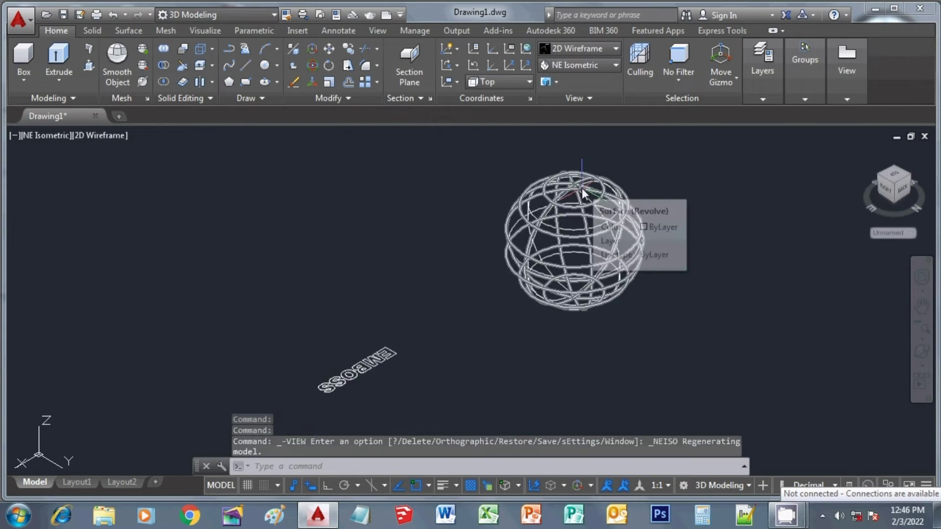
{"action": "left_click", "coordinate": [593, 65]}
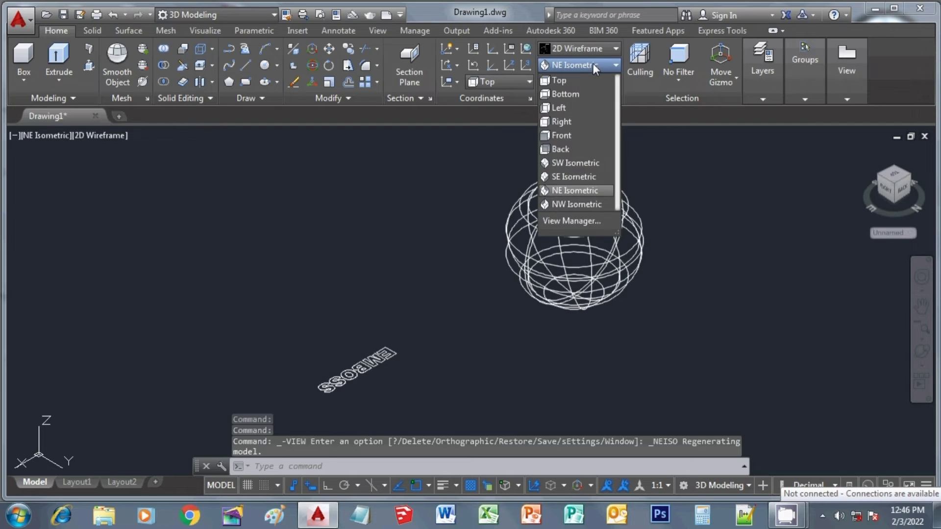
{"action": "left_click", "coordinate": [587, 177]}
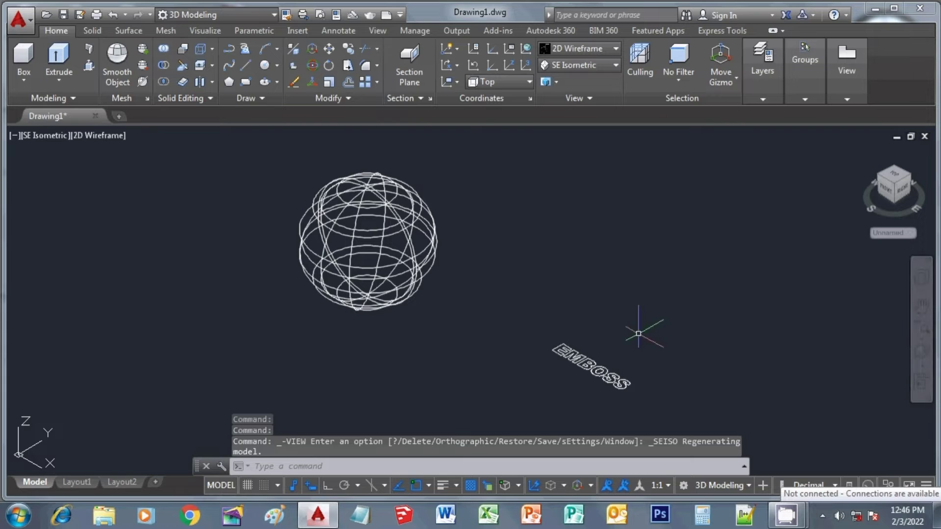
{"action": "left_click", "coordinate": [656, 395]}
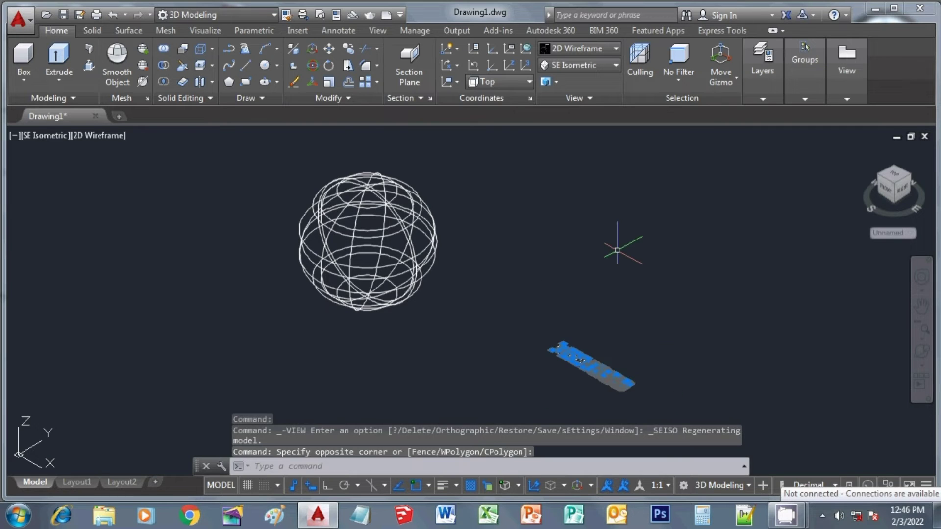
- Move the selected EMBOSS lettering from a base point to the sphere's centre
{"action": "left_click", "coordinate": [581, 360]}
{"action": "type", "text": "M"}
{"action": "key", "text": "Return"}
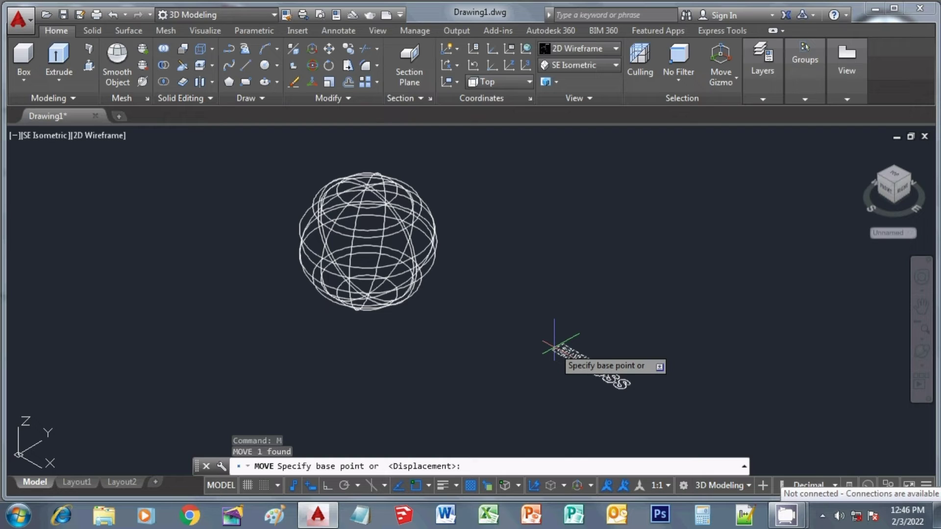
{"action": "scroll", "coordinate": [573, 365], "scroll_direction": "up", "scroll_amount": 7}
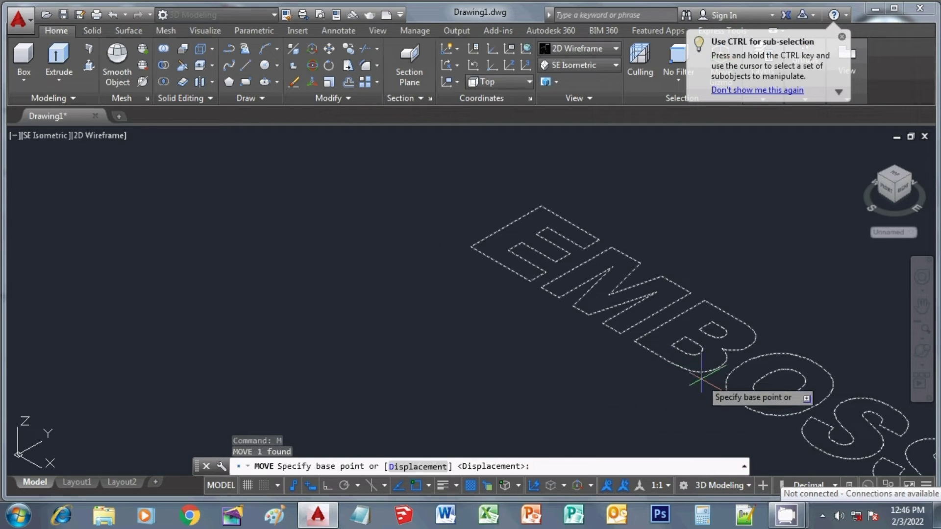
{"action": "scroll", "coordinate": [657, 377], "scroll_direction": "down", "scroll_amount": 2}
{"action": "left_click", "coordinate": [581, 378]}
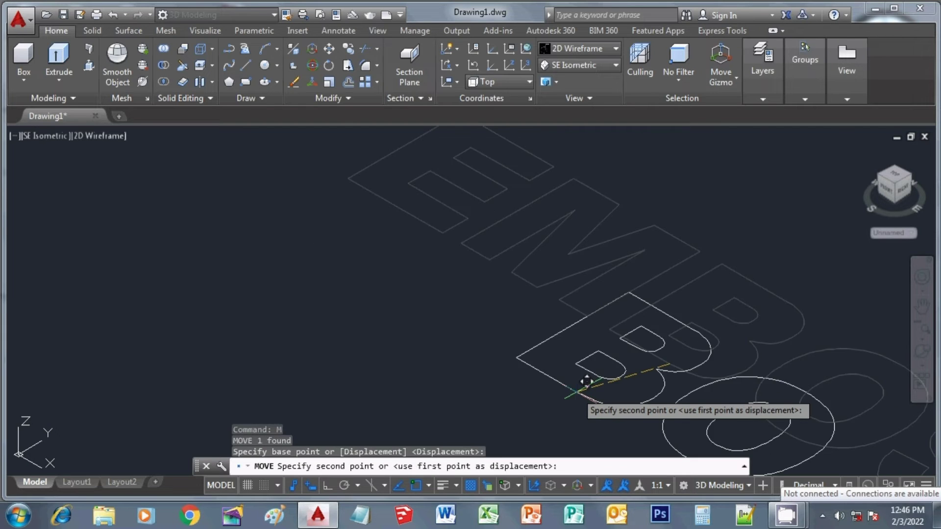
{"action": "scroll", "coordinate": [584, 380], "scroll_direction": "down", "scroll_amount": 3}
{"action": "scroll", "coordinate": [512, 355], "scroll_direction": "down", "scroll_amount": 3}
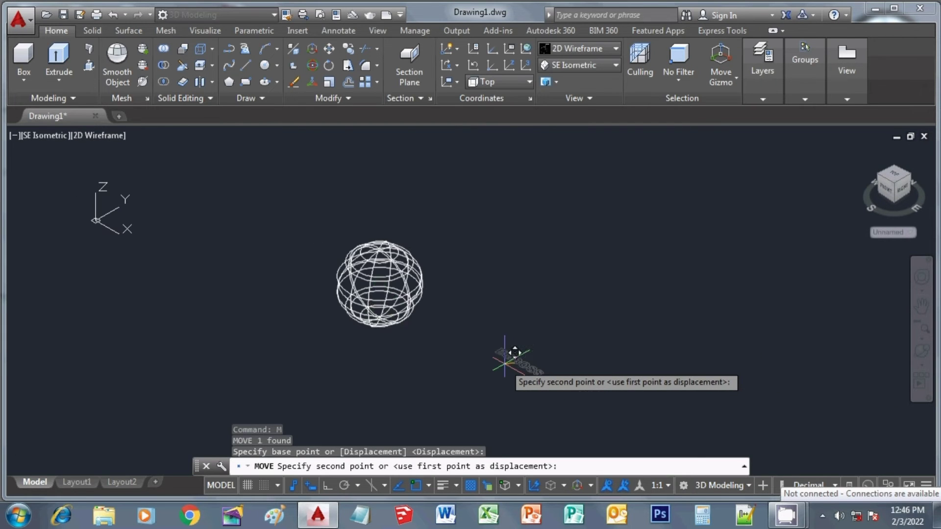
{"action": "left_click", "coordinate": [387, 272]}
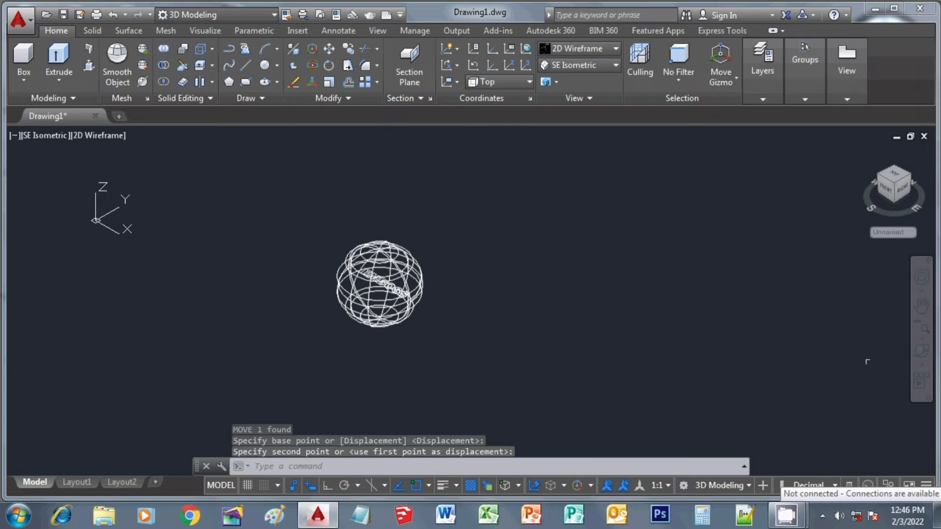
- Free-orbit the view to look at the lettering from above and around the sphere
{"action": "left_click", "coordinate": [922, 350]}
{"action": "mouse_move", "coordinate": [404, 251]}
{"action": "left_mouse_down"}
{"action": "mouse_move", "coordinate": [451, 342]}
{"action": "mouse_move", "coordinate": [525, 389]}
{"action": "mouse_move", "coordinate": [548, 420]}
{"action": "mouse_move", "coordinate": [466, 358]}
{"action": "mouse_move", "coordinate": [411, 362]}
{"action": "left_mouse_up"}
{"action": "scroll", "coordinate": [332, 391], "scroll_direction": "up", "scroll_amount": 2}
{"action": "scroll", "coordinate": [335, 388], "scroll_direction": "up", "scroll_amount": 3}
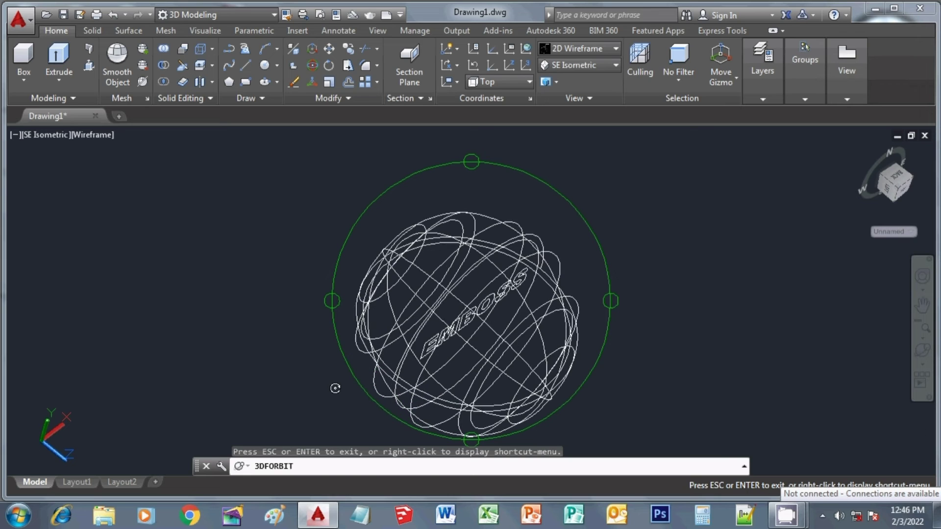
{"action": "mouse_move", "coordinate": [335, 388]}
{"action": "left_mouse_down"}
{"action": "mouse_move", "coordinate": [651, 189]}
{"action": "mouse_move", "coordinate": [619, 284]}
{"action": "left_mouse_up"}
- Extrude the EMBOSS letter regions into solids that pass through the sphere
{"action": "key", "text": "Escape"}
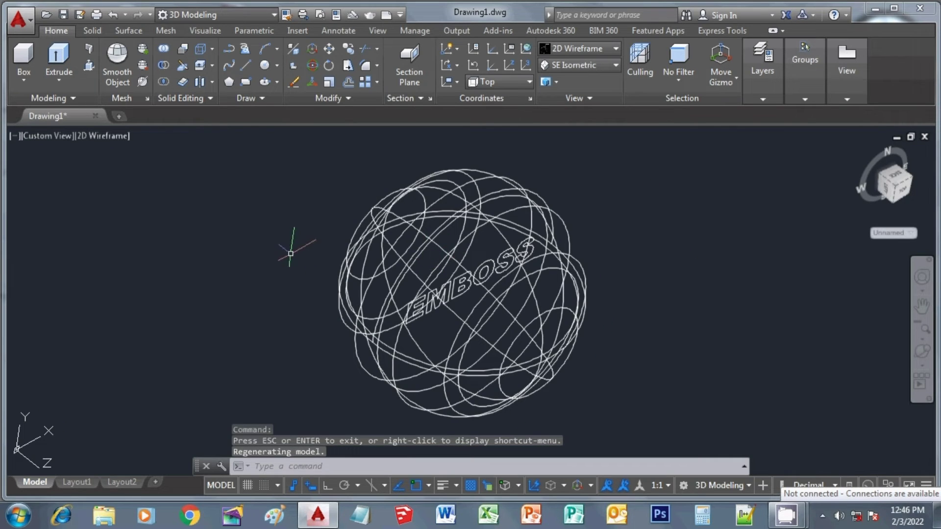
{"action": "type", "text": "EXT"}
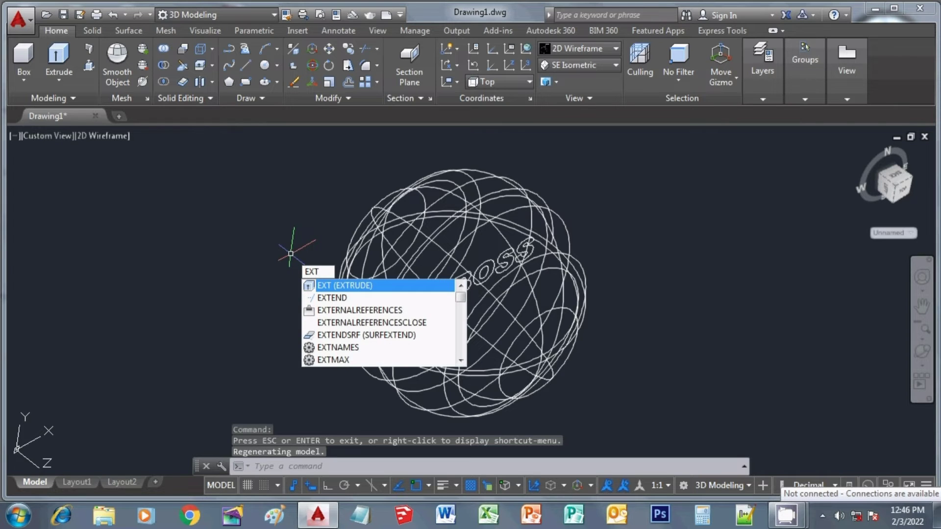
{"action": "key", "text": "Return"}
{"action": "left_click", "coordinate": [455, 299]}
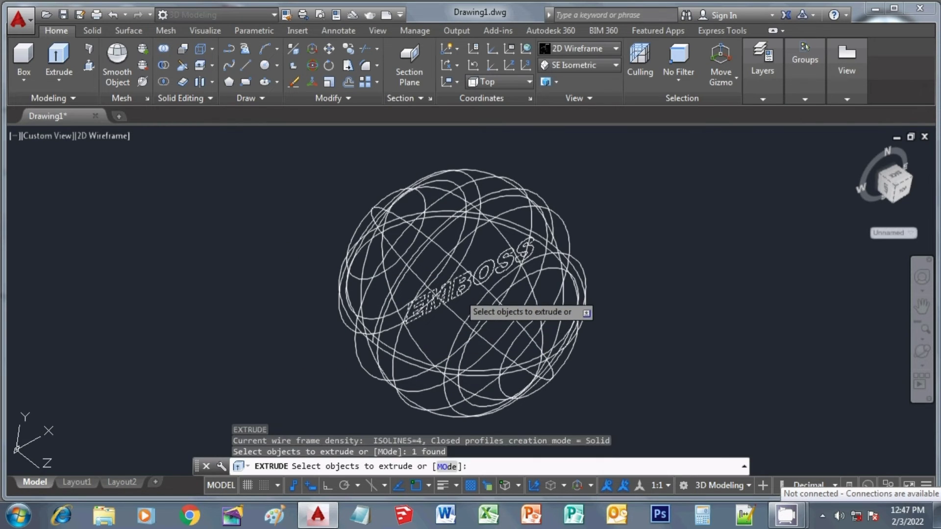
{"action": "key", "text": "Return"}
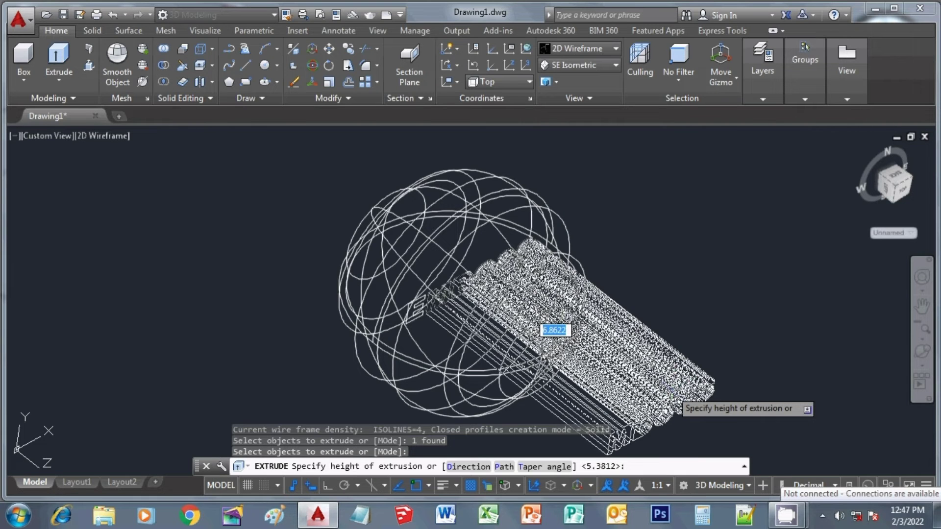
{"action": "left_click", "coordinate": [539, 321]}
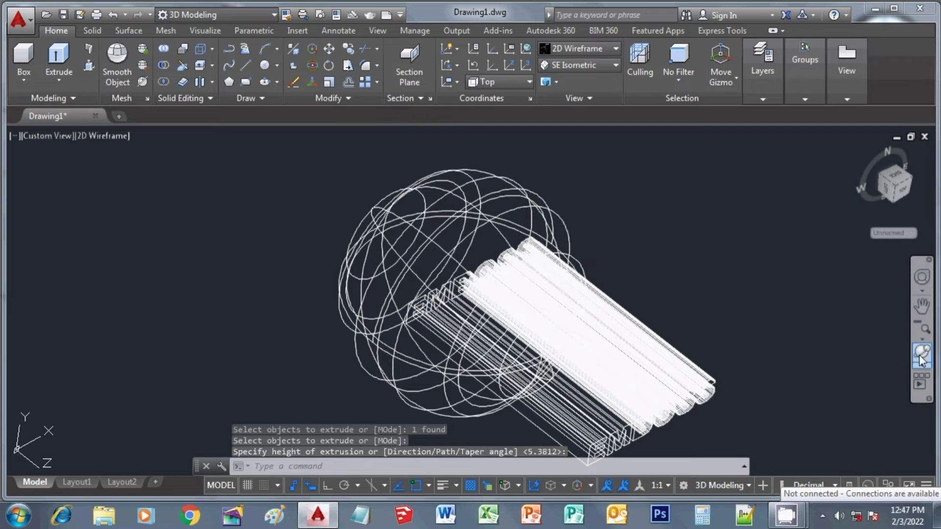
- Free-orbit the model to inspect the extruded letter solids
{"action": "left_click", "coordinate": [921, 360]}
{"action": "mouse_move", "coordinate": [705, 330]}
{"action": "left_mouse_down"}
{"action": "mouse_move", "coordinate": [682, 267]}
{"action": "mouse_move", "coordinate": [396, 377]}
{"action": "mouse_move", "coordinate": [392, 391]}
{"action": "left_mouse_up"}
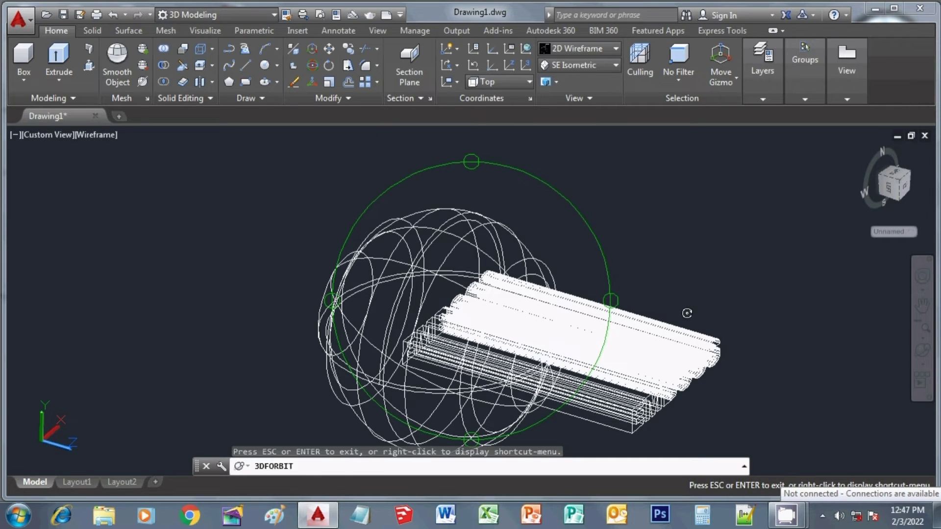
{"action": "key", "text": "Escape"}
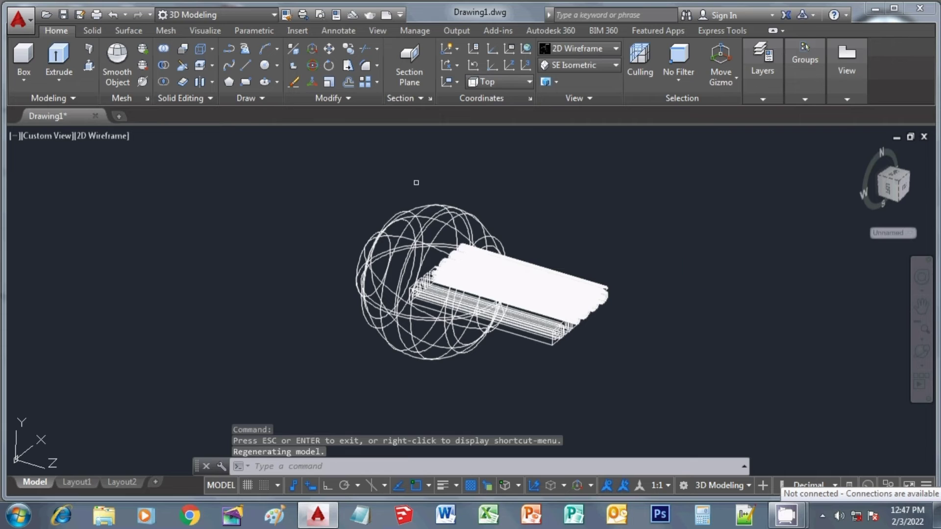
- Slice the six letter solids along the sphere's surface, keeping both sides of every cut
{"action": "left_click", "coordinate": [181, 65]}
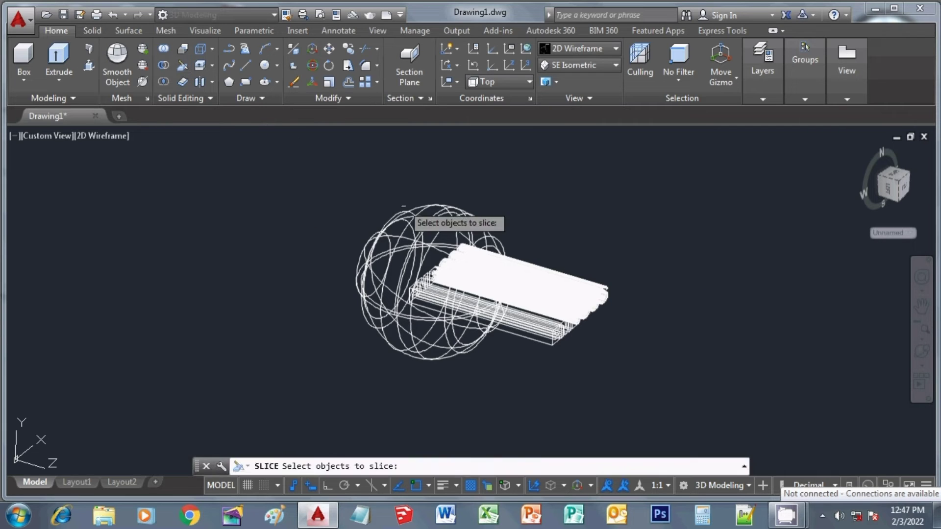
{"action": "left_click", "coordinate": [612, 365]}
{"action": "left_click", "coordinate": [539, 236]}
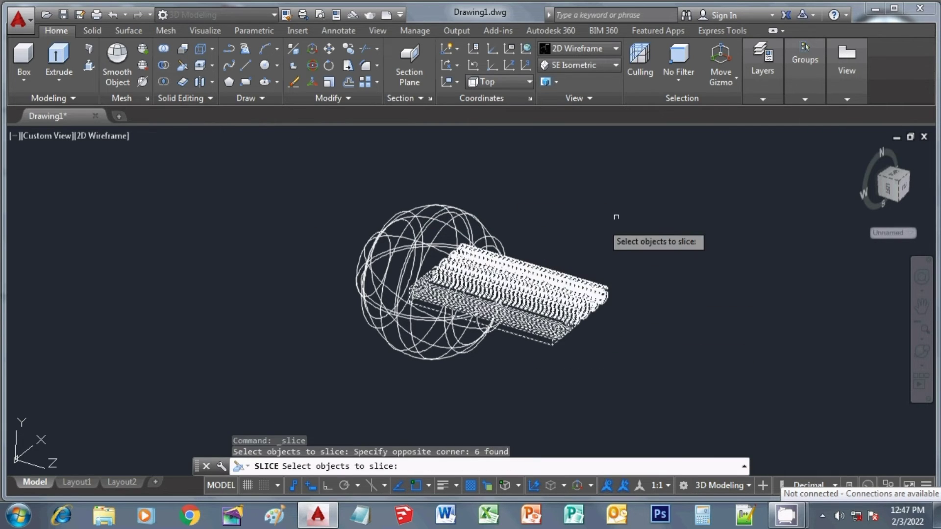
{"action": "key", "text": "Return"}
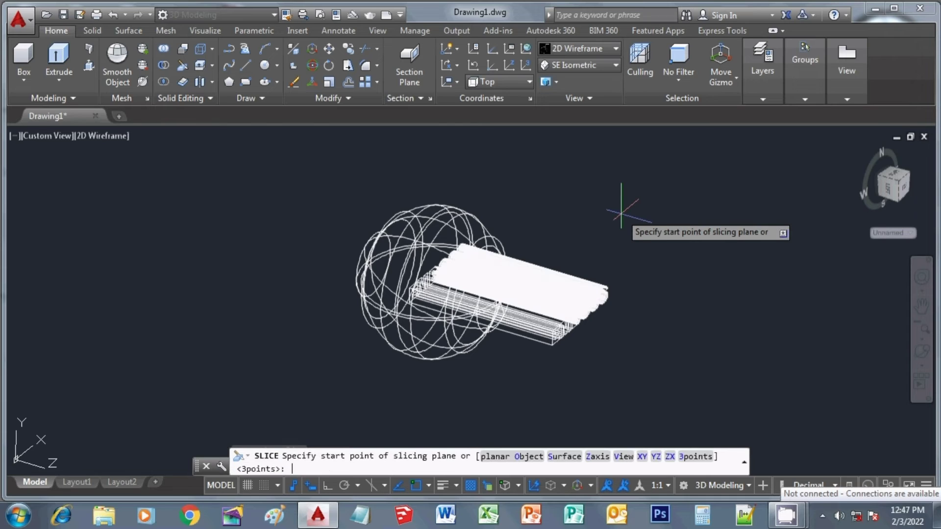
{"action": "left_click", "coordinate": [572, 458]}
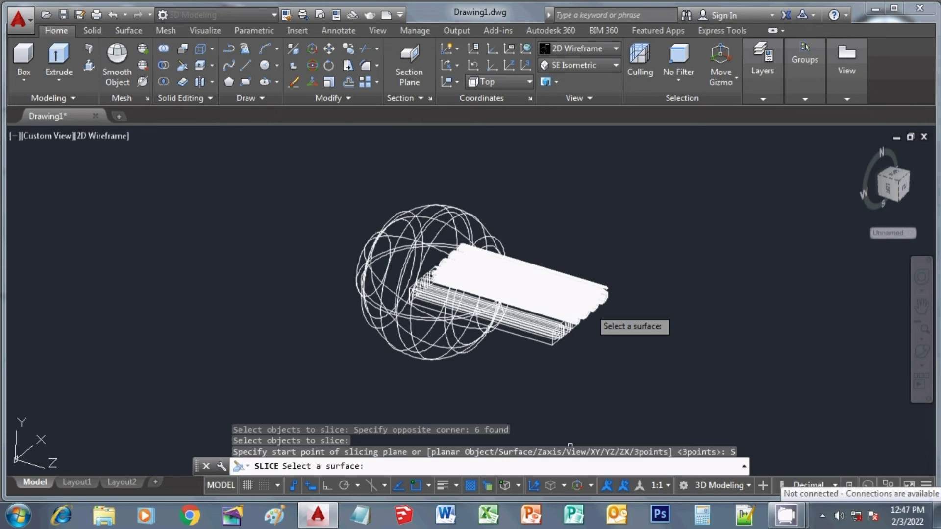
{"action": "left_click", "coordinate": [501, 239]}
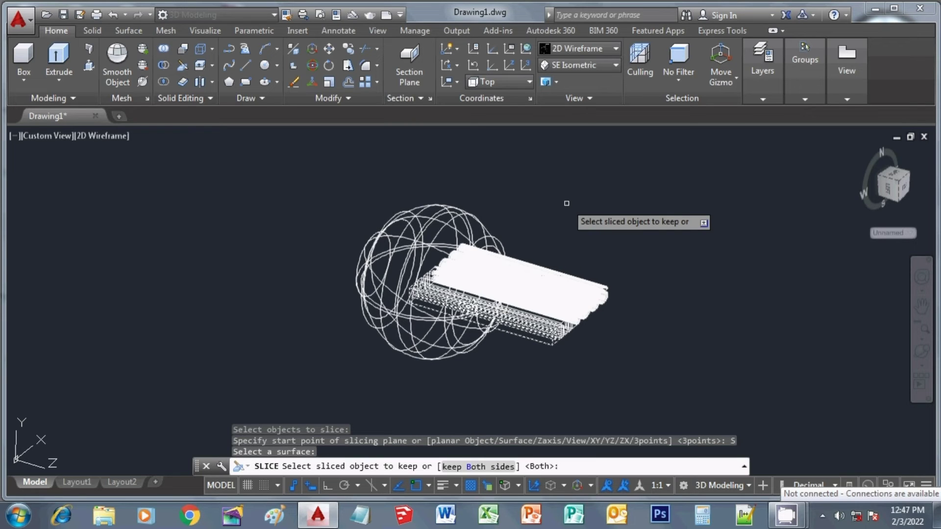
{"action": "left_click", "coordinate": [496, 472]}
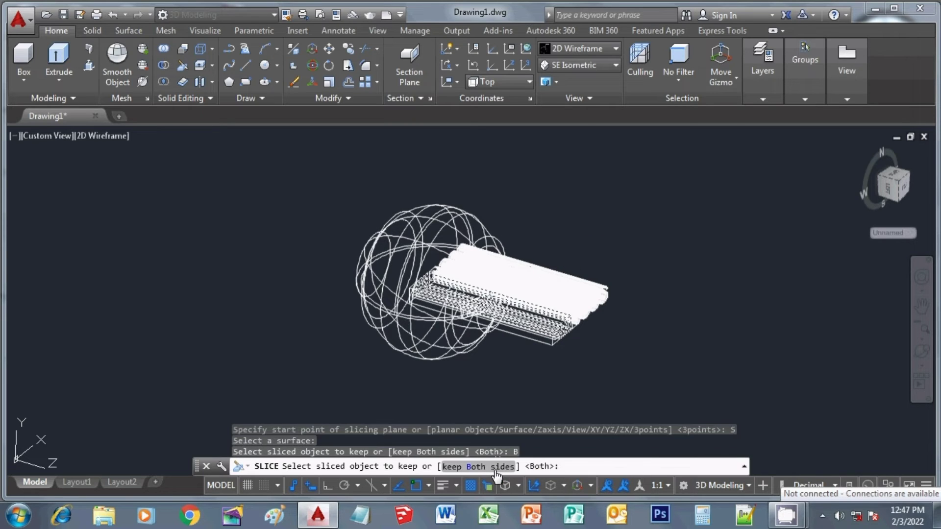
{"action": "left_click", "coordinate": [496, 472]}
{"action": "left_click", "coordinate": [495, 471]}
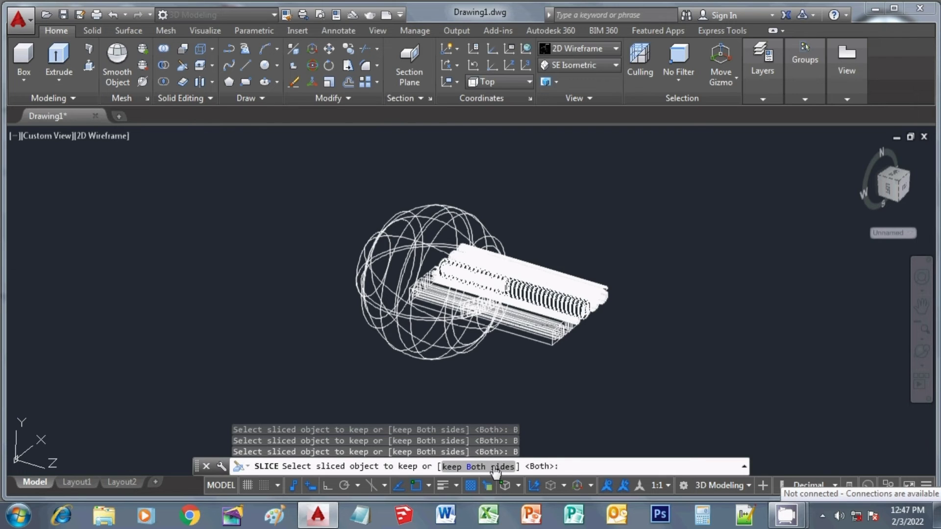
{"action": "left_click", "coordinate": [495, 471]}
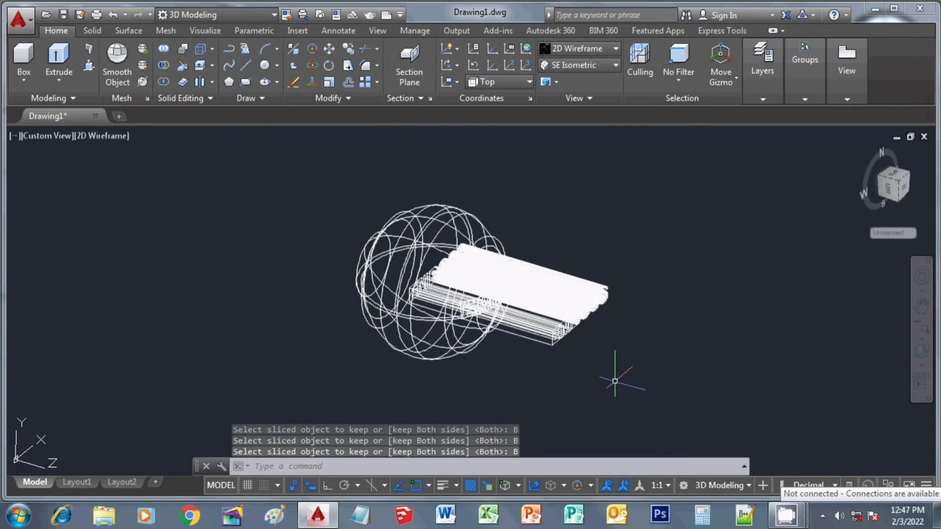
{"action": "scroll", "coordinate": [637, 387], "scroll_direction": "up", "scroll_amount": 5}
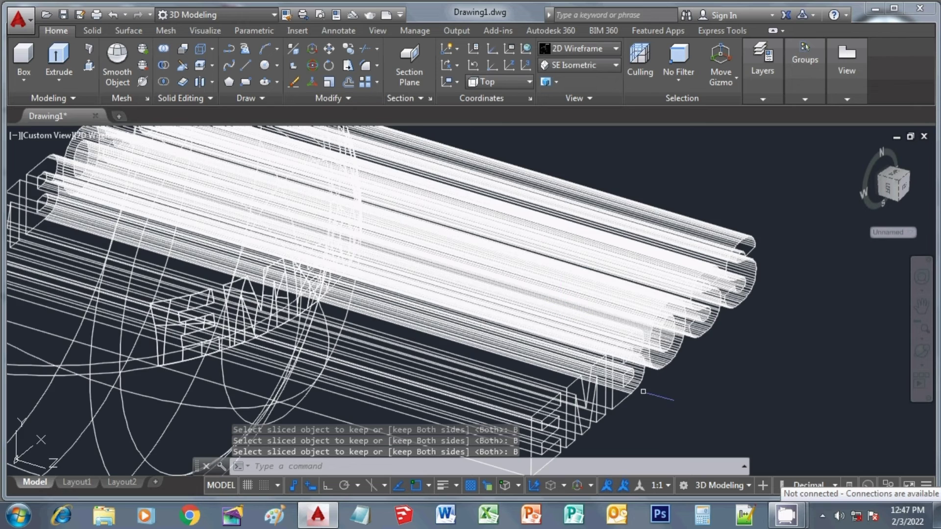
{"action": "scroll", "coordinate": [654, 394], "scroll_direction": "down", "scroll_amount": 4}
- Erase the six letter pieces lying outside the sphere
{"action": "type", "text": "e"}
{"action": "key", "text": "Return"}
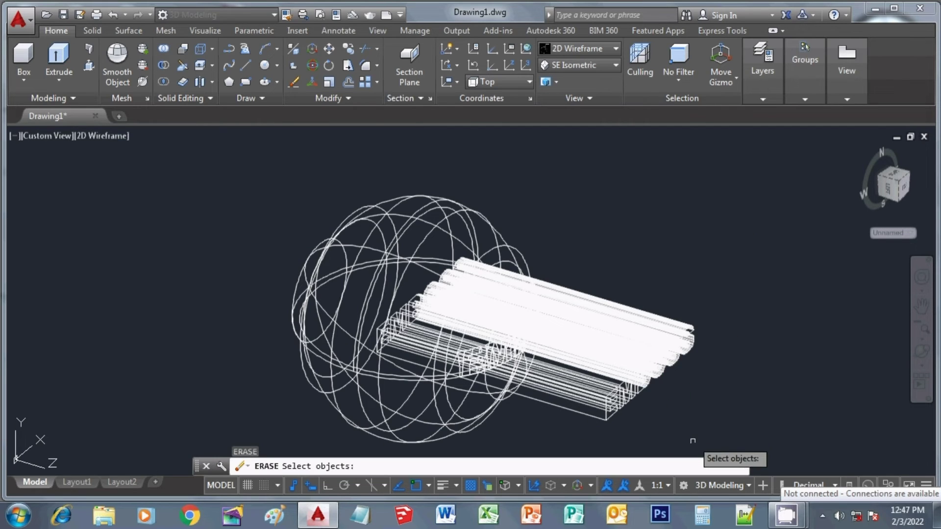
{"action": "left_click", "coordinate": [693, 429]}
{"action": "left_click", "coordinate": [596, 284]}
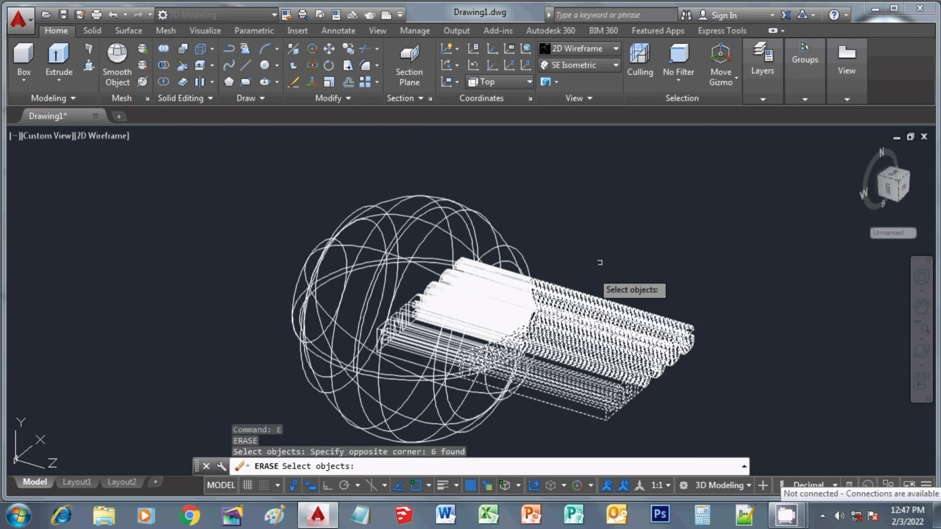
{"action": "key", "text": "Return"}
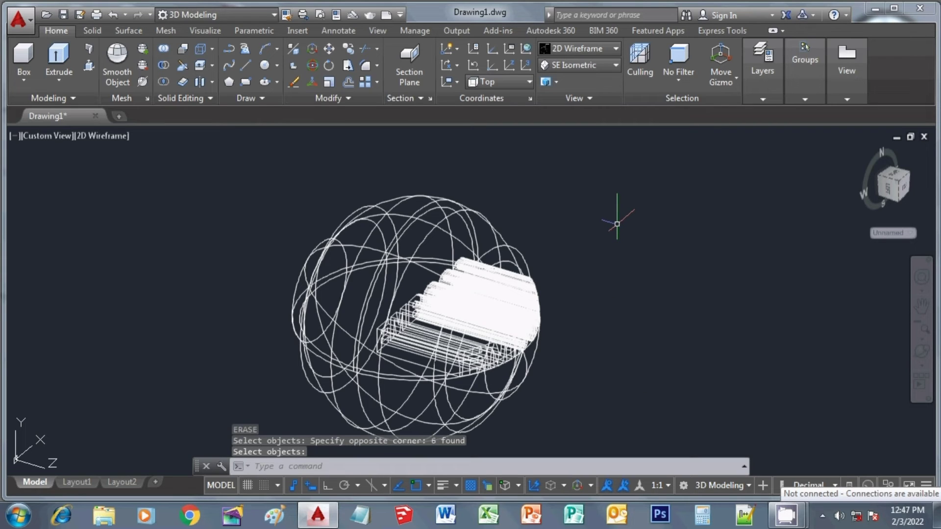
- Erase the extra spherical surface that was used for cutting
{"action": "key", "text": "Return"}
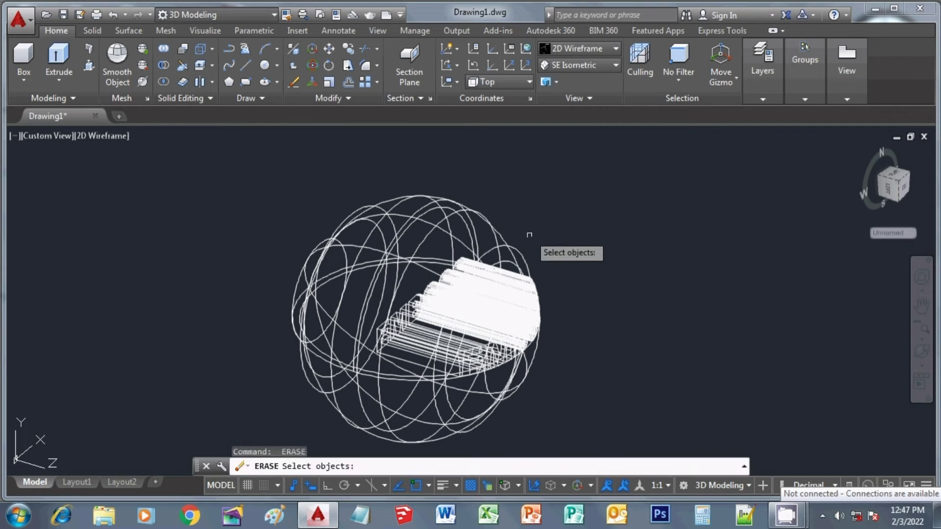
{"action": "left_click", "coordinate": [525, 258]}
{"action": "key", "text": "Return"}
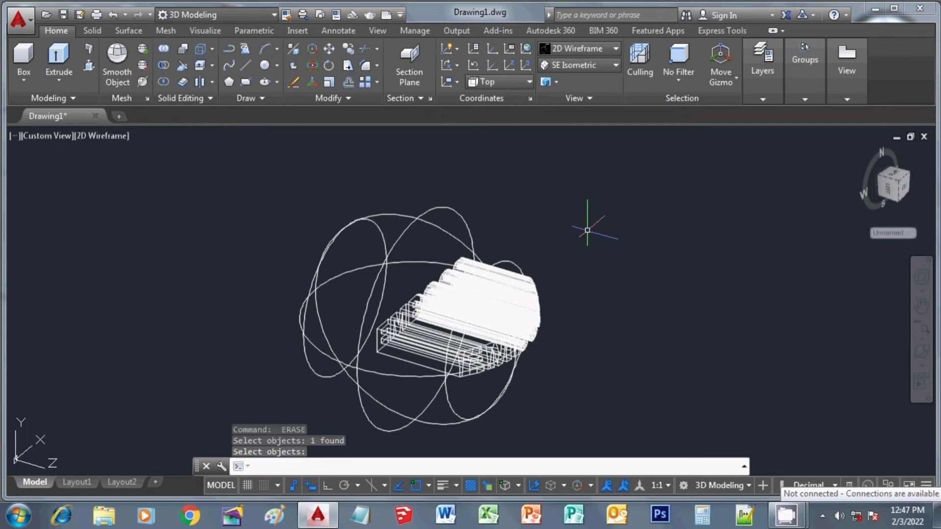
- Union the sphere with the six interior lettering solids into one solid
{"action": "type", "text": "u"}
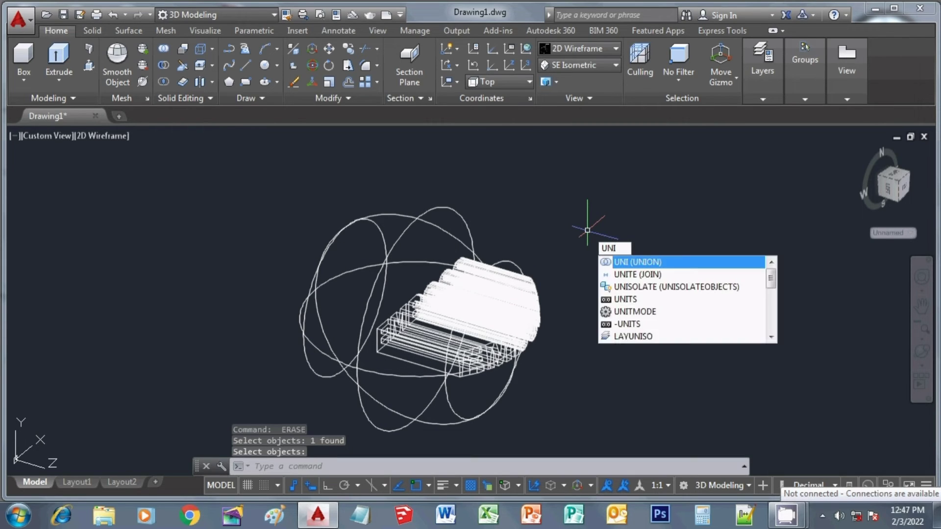
{"action": "key", "text": "Return"}
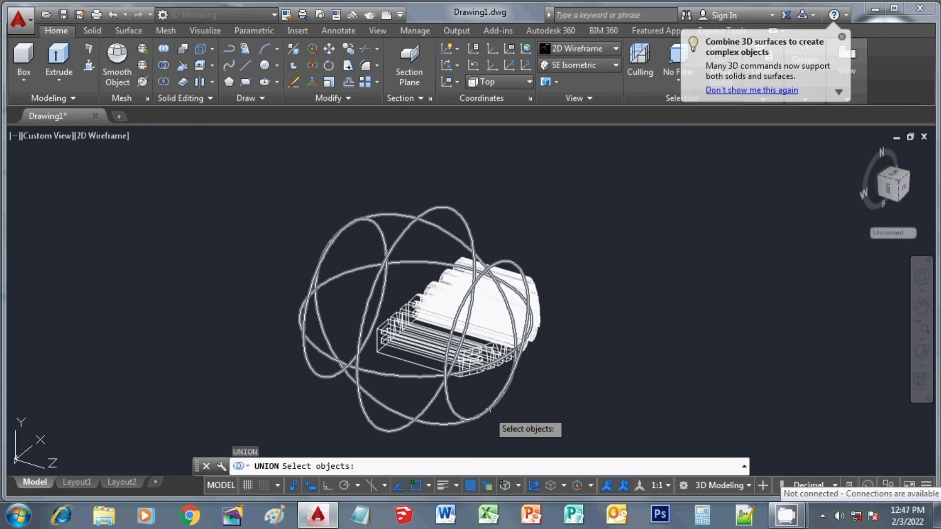
{"action": "left_click", "coordinate": [487, 409]}
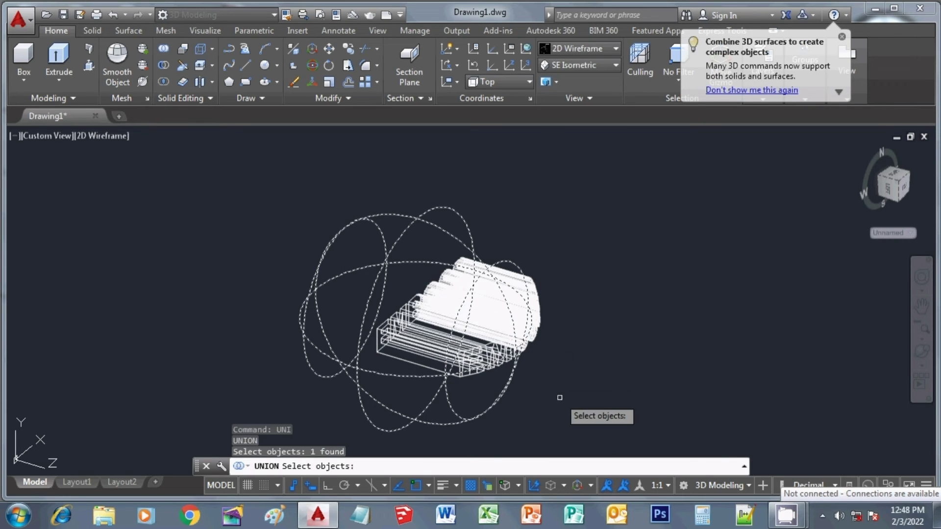
{"action": "left_click", "coordinate": [409, 329]}
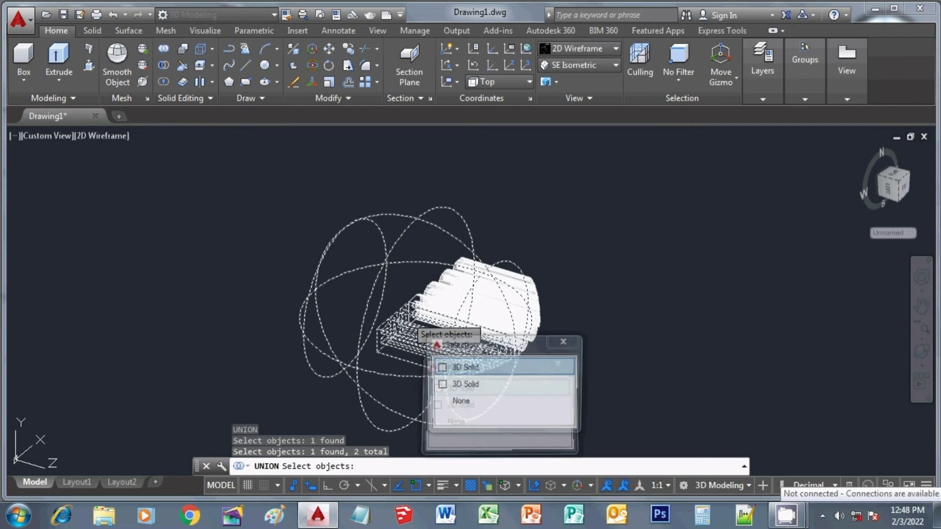
{"action": "left_click", "coordinate": [464, 367]}
{"action": "left_click", "coordinate": [439, 298]}
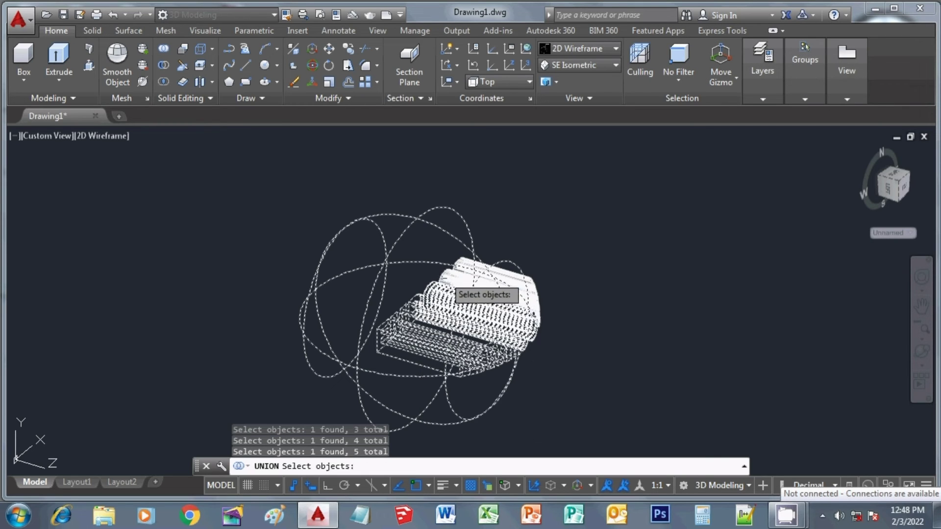
{"action": "left_click", "coordinate": [447, 281]}
{"action": "left_click", "coordinate": [459, 258]}
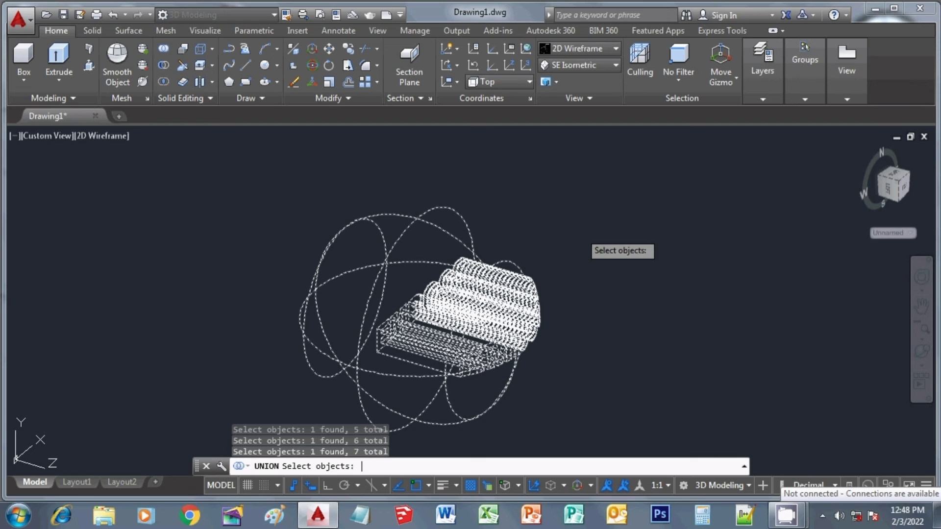
{"action": "key", "text": "Return"}
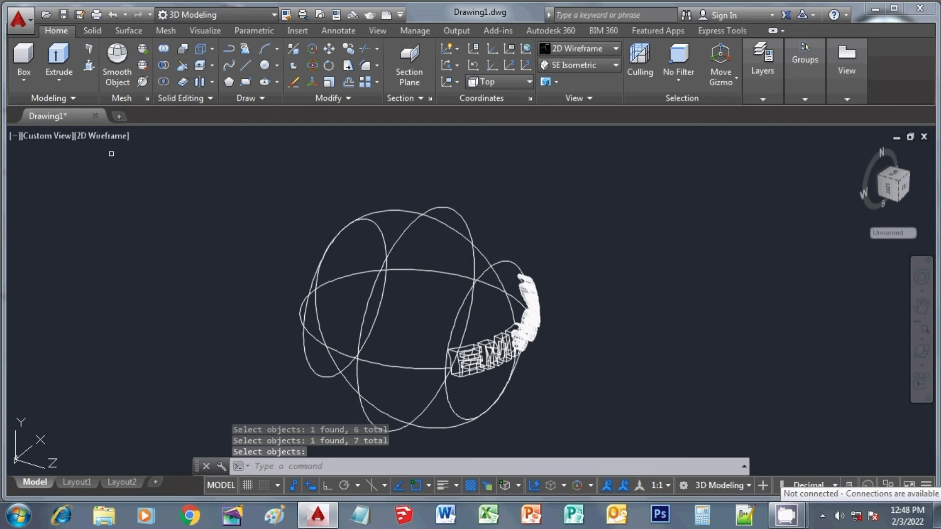
- Switch the viewport to Conceptual visual style and orbit so the raised lettering shows
{"action": "left_click", "coordinate": [108, 135]}
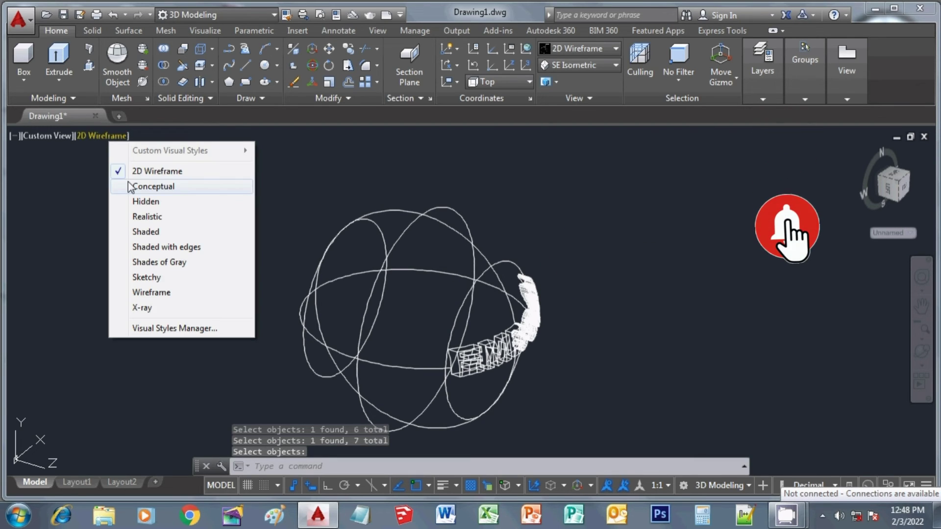
{"action": "left_click", "coordinate": [130, 187]}
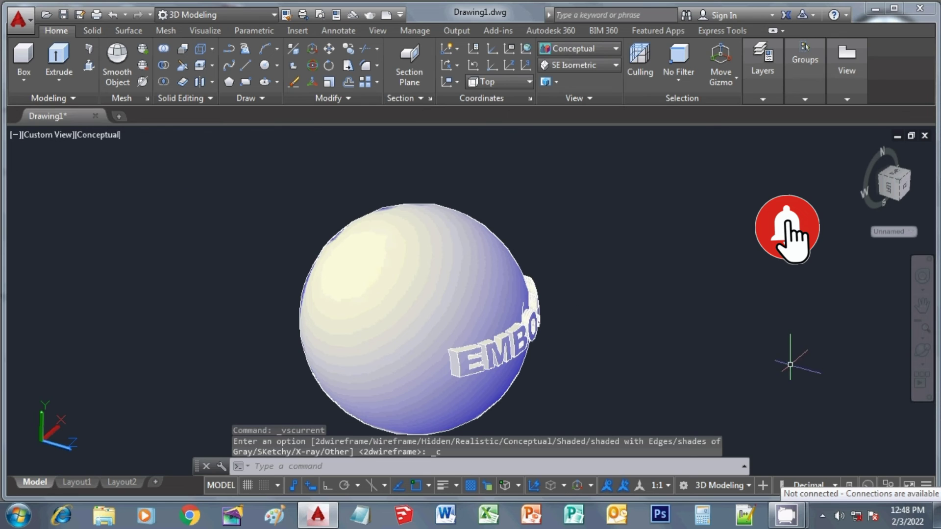
{"action": "left_click", "coordinate": [924, 357]}
{"action": "mouse_move", "coordinate": [637, 370]}
{"action": "left_mouse_down"}
{"action": "mouse_move", "coordinate": [537, 374]}
{"action": "mouse_move", "coordinate": [524, 397]}
{"action": "mouse_move", "coordinate": [531, 349]}
{"action": "mouse_move", "coordinate": [412, 353]}
{"action": "mouse_move", "coordinate": [483, 339]}
{"action": "mouse_move", "coordinate": [398, 332]}
{"action": "left_mouse_up"}
{"action": "key", "text": "Escape"}
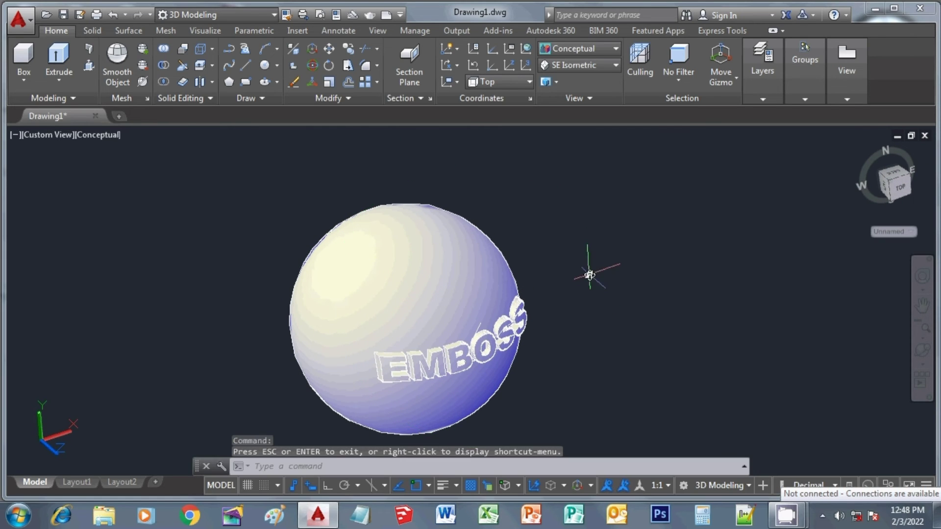
{"action": "left_click", "coordinate": [212, 82]}
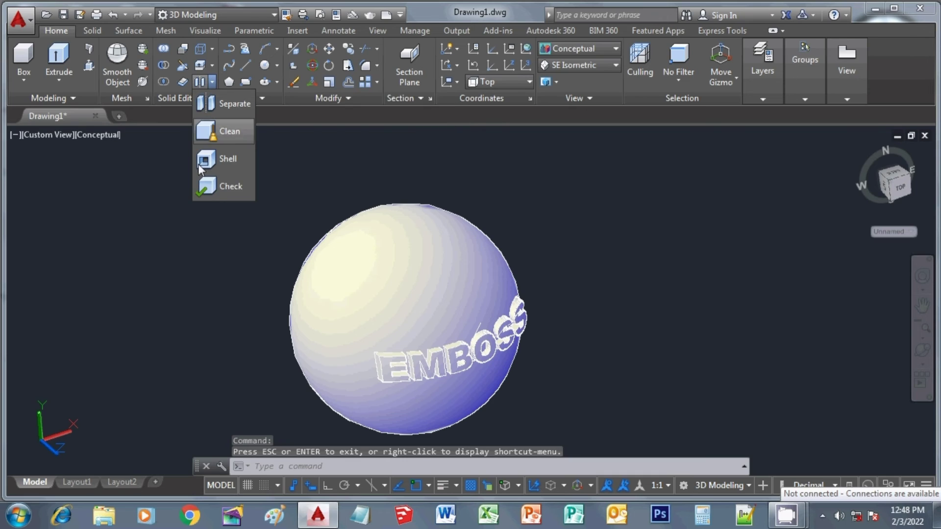
- Colour the sphere face index 190 purple, keeping the lettering white, and turn EMBOSS forward
{"action": "left_click", "coordinate": [213, 66]}
{"action": "left_click", "coordinate": [229, 279]}
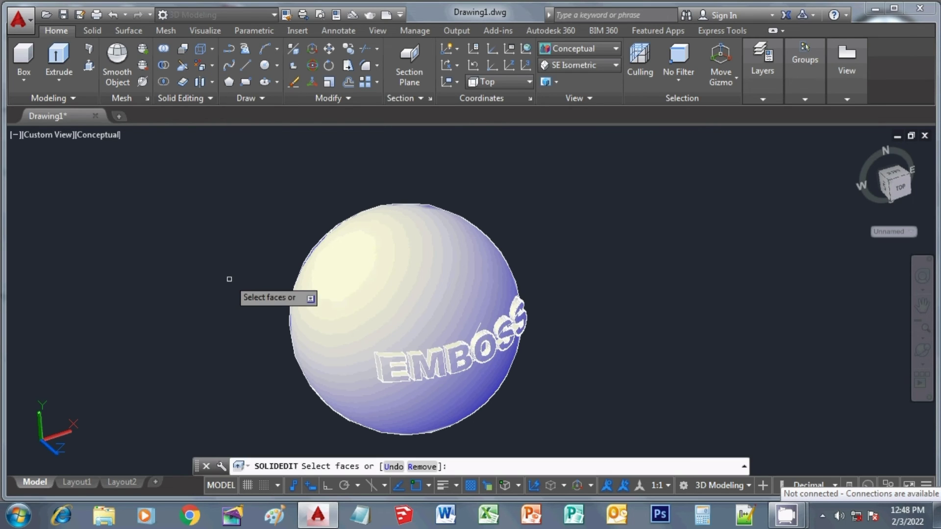
{"action": "left_click", "coordinate": [487, 395]}
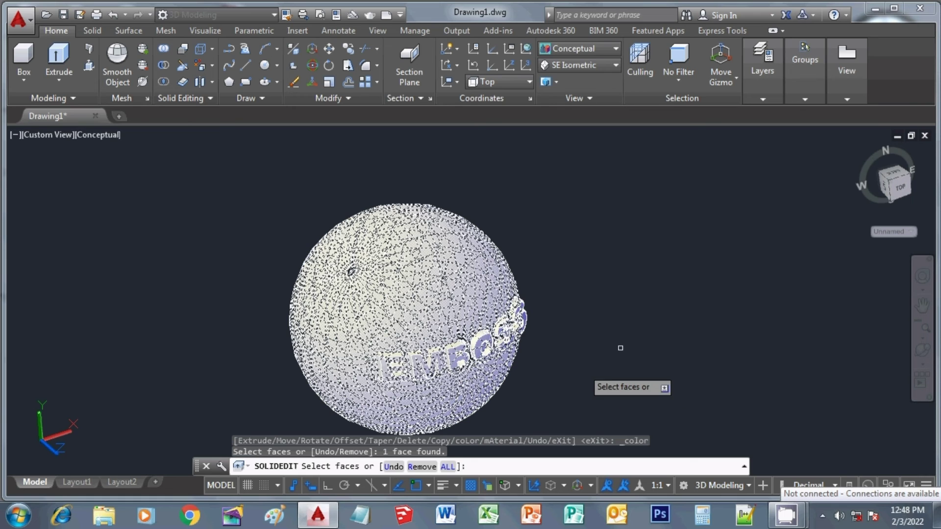
{"action": "key", "text": "Return"}
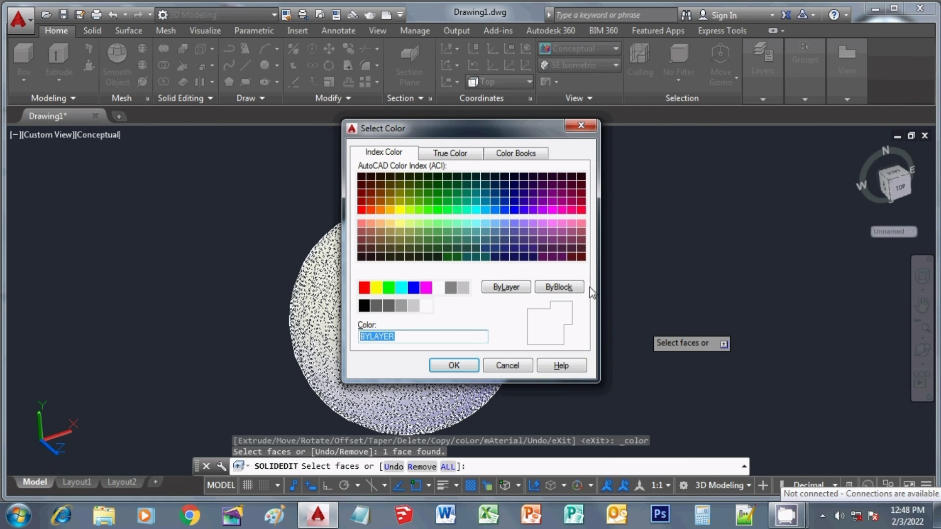
{"action": "left_click", "coordinate": [534, 211]}
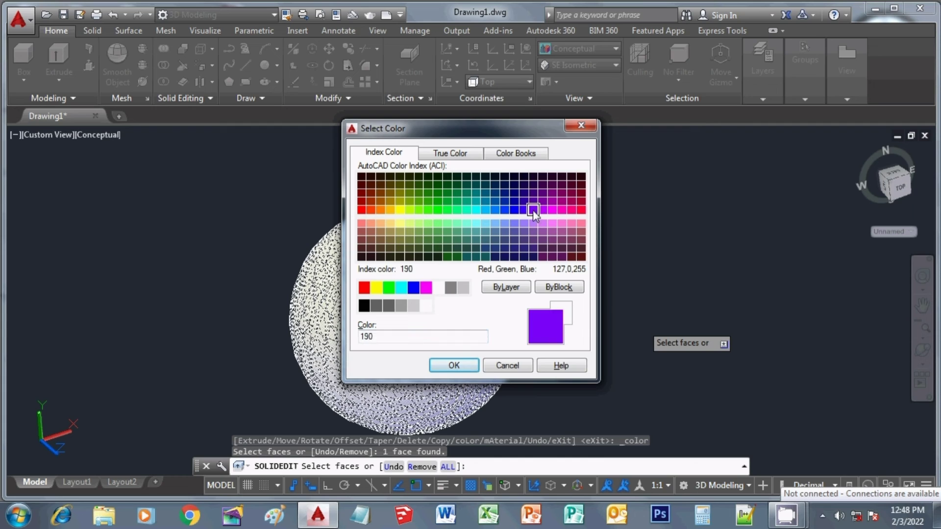
{"action": "left_click", "coordinate": [454, 365]}
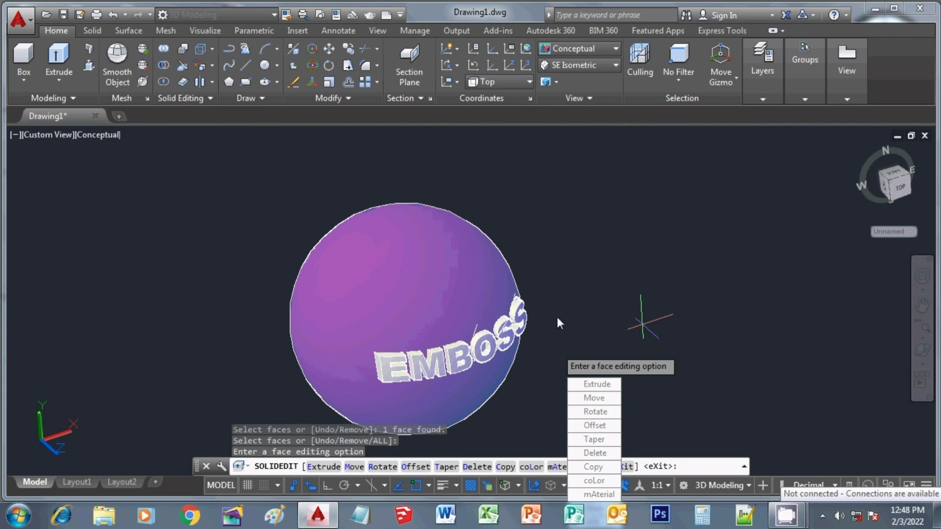
{"action": "key", "text": "Return"}
{"action": "key", "text": "Return"}
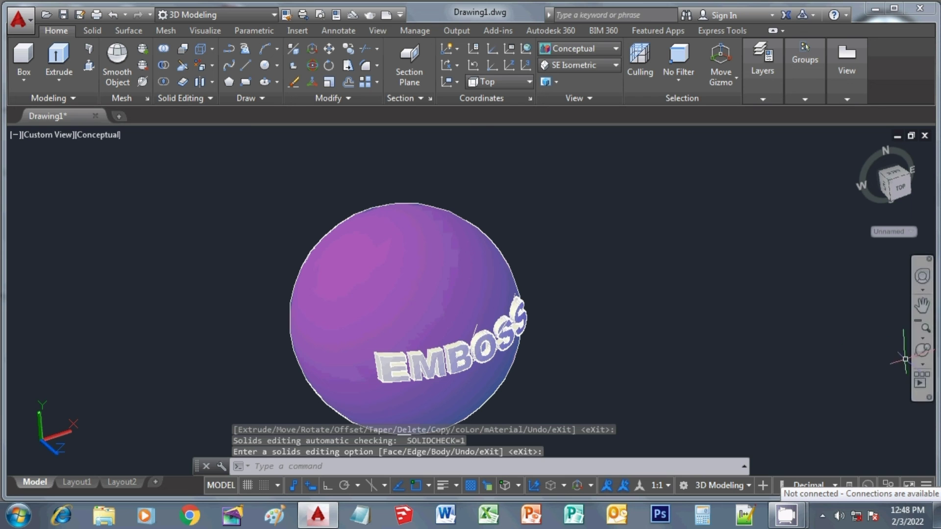
{"action": "left_click", "coordinate": [922, 358]}
{"action": "left_click_drag", "start_coordinate": [750, 370], "coordinate": [525, 374]}
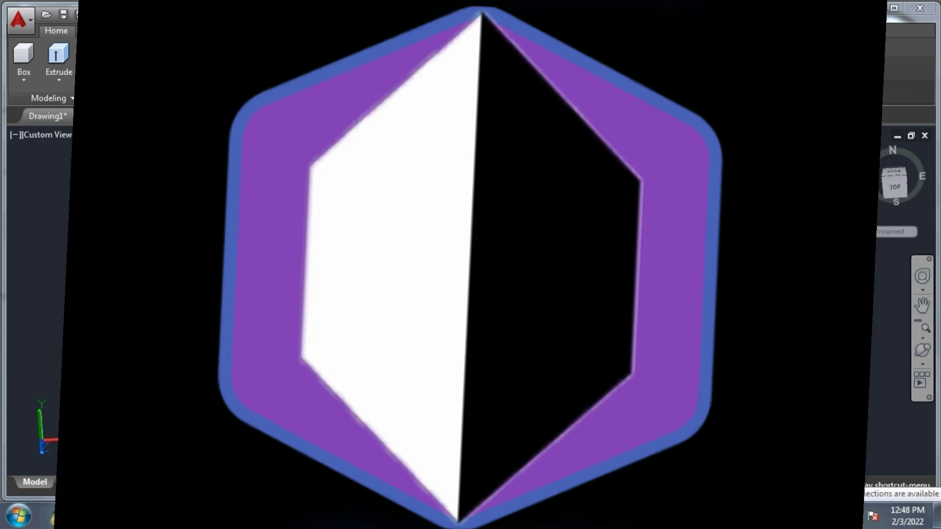